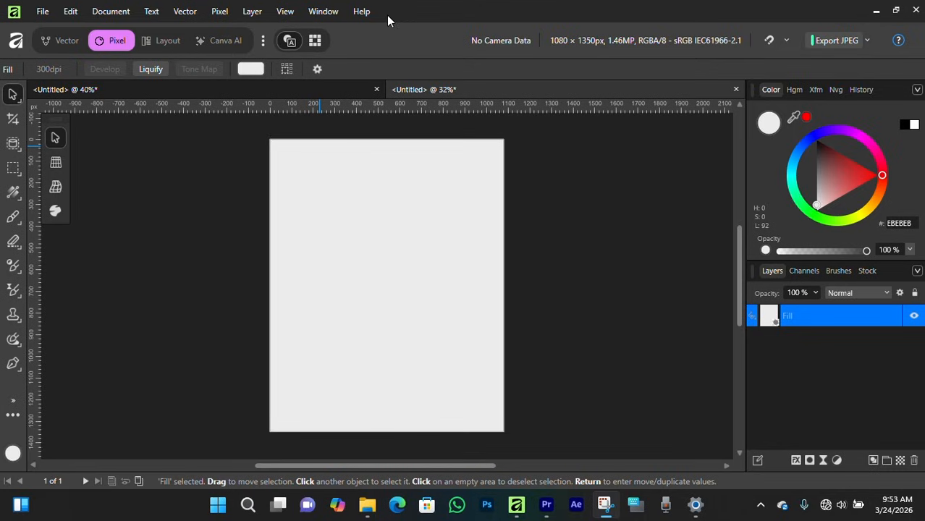
# Step: Examine the finished Ford Ranger Raptor poster up close, especially the truck
pyautogui.click(227, 13)
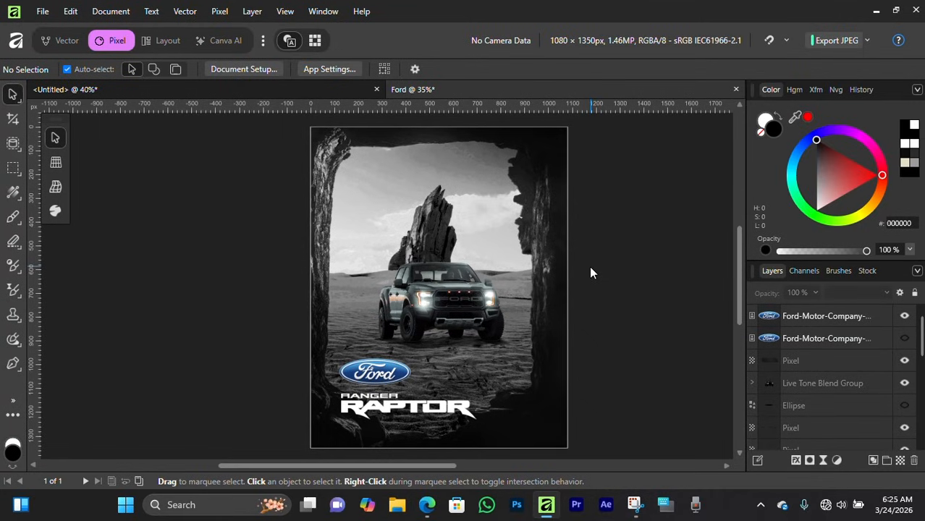
pyautogui.scroll(5, 462, 288)
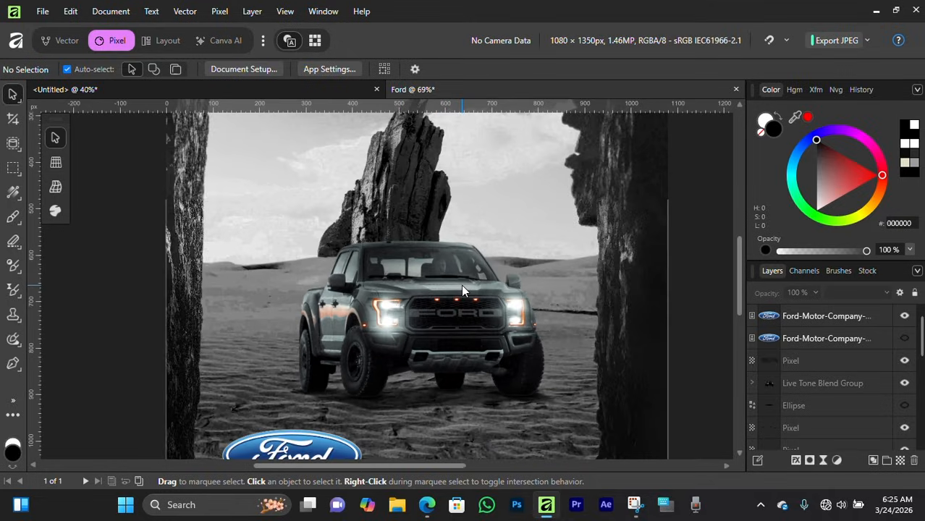
pyautogui.scroll(-4, 461, 284)
pyautogui.scroll(5, 462, 270)
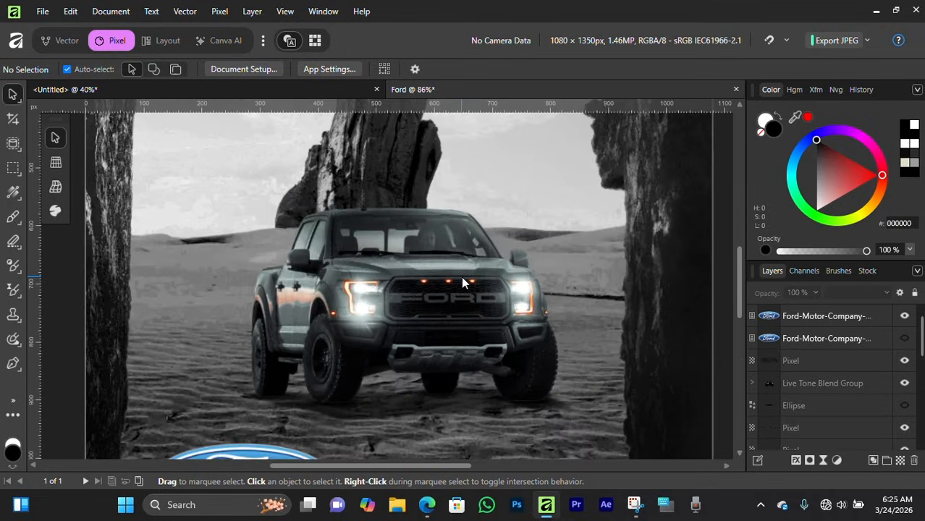
pyautogui.scroll(2, 463, 283)
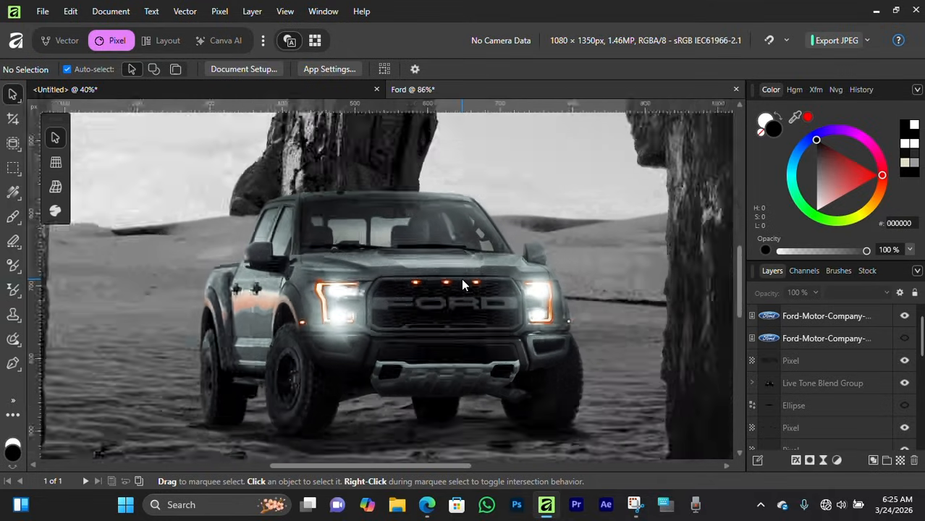
pyautogui.scroll(-5, 463, 285)
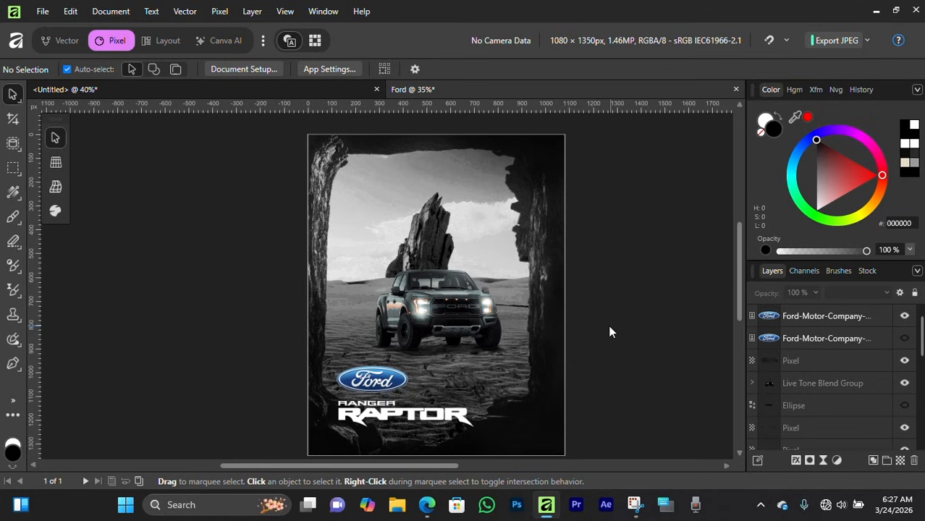
# Step: Switch to the Vector persona and add a second artboard directly to the right of the poster
pyautogui.click(59, 46)
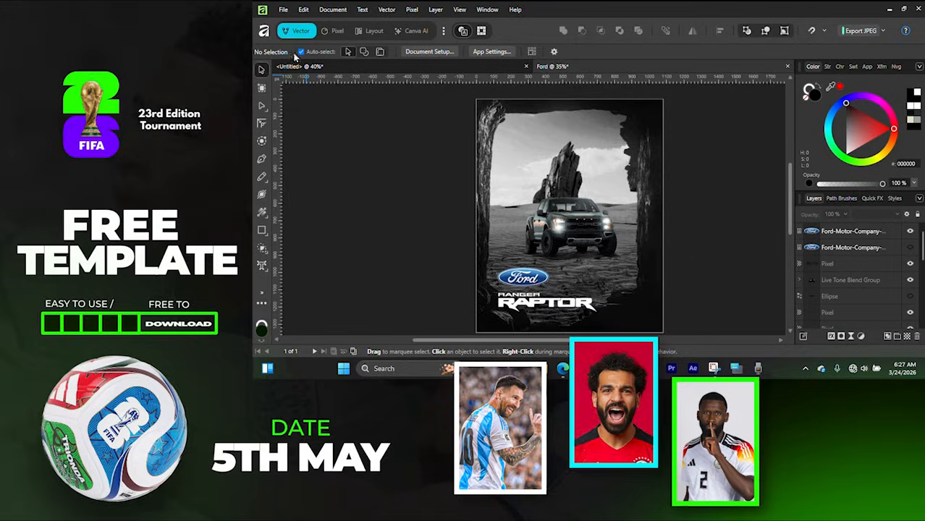
pyautogui.click(261, 88)
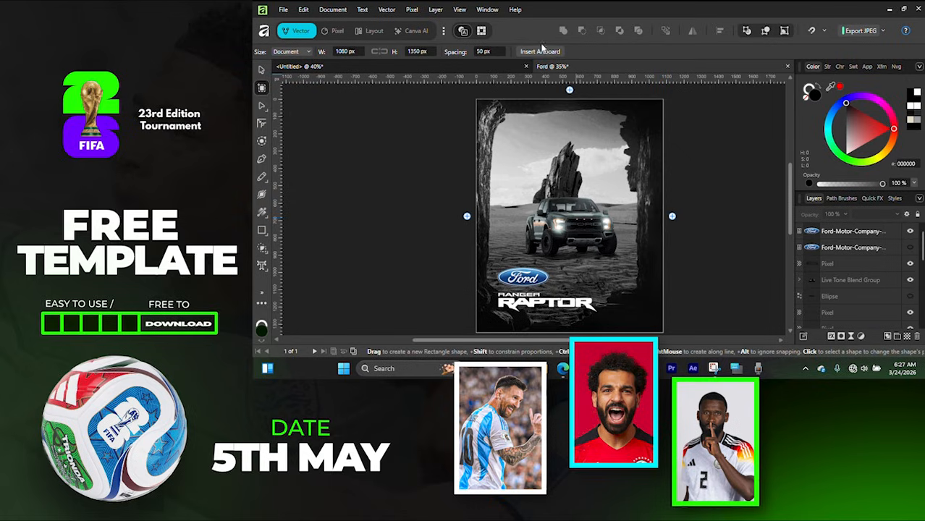
pyautogui.click(541, 51)
pyautogui.click(672, 218)
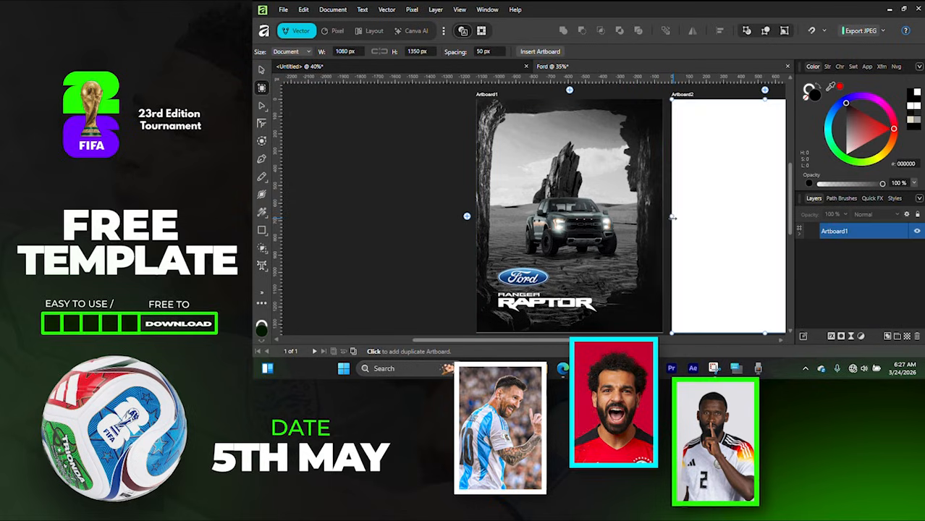
pyautogui.moveTo(691, 94); pyautogui.dragTo(680, 94)
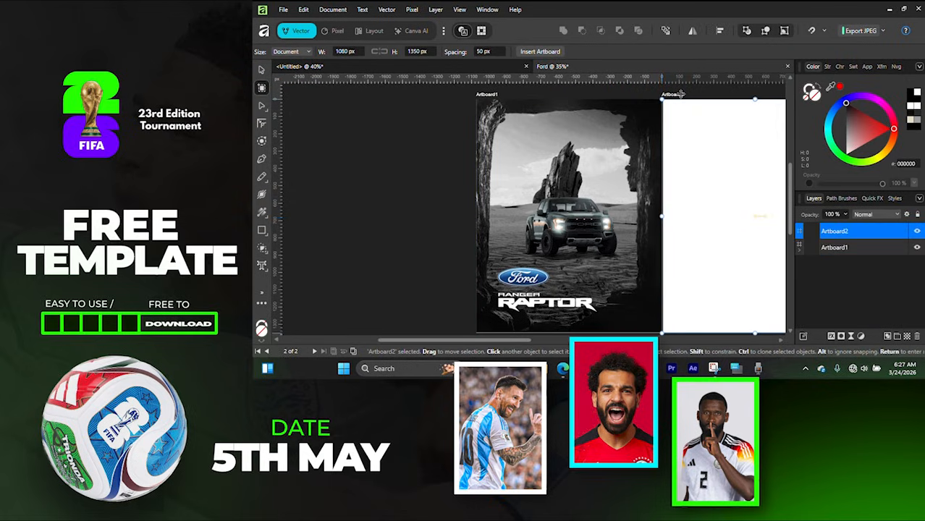
# Step: Place the desert photo from Downloads onto the new Artboard2
pyautogui.click(262, 70)
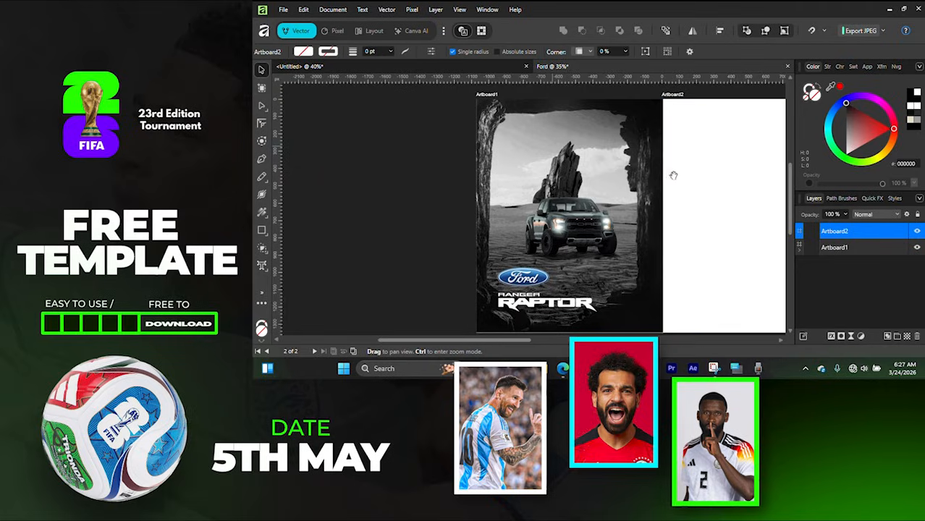
pyautogui.moveTo(675, 175); pyautogui.dragTo(584, 166)
pyautogui.scroll(-2, 584, 169)
pyautogui.scroll(2, 585, 169)
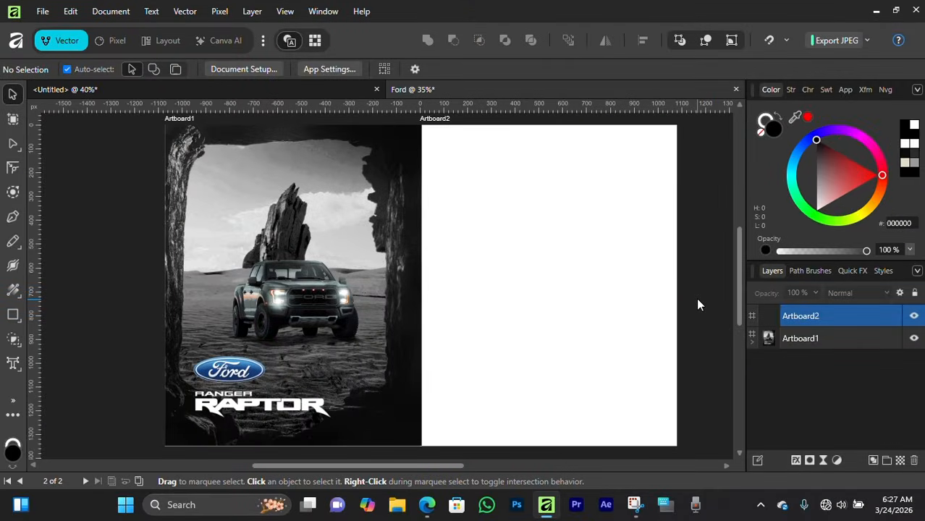
pyautogui.click(37, 11)
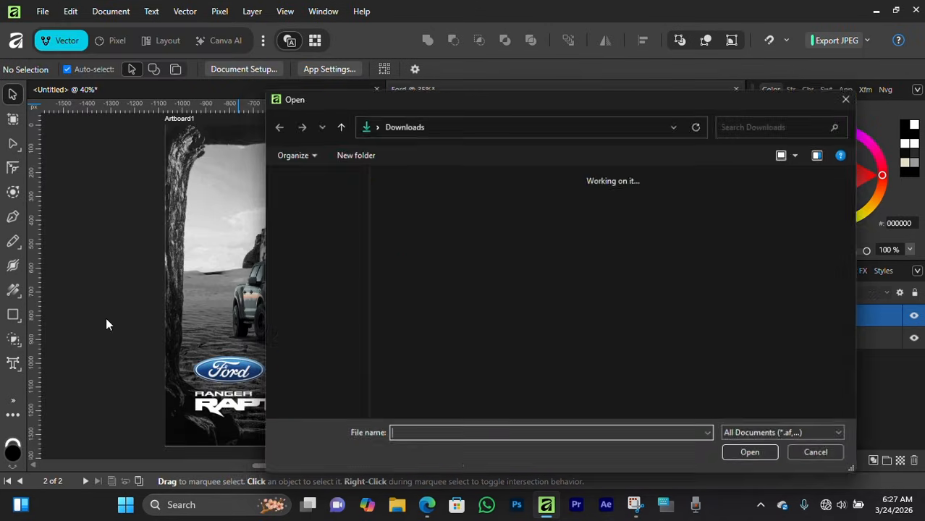
pyautogui.click(105, 316)
pyautogui.click(517, 354)
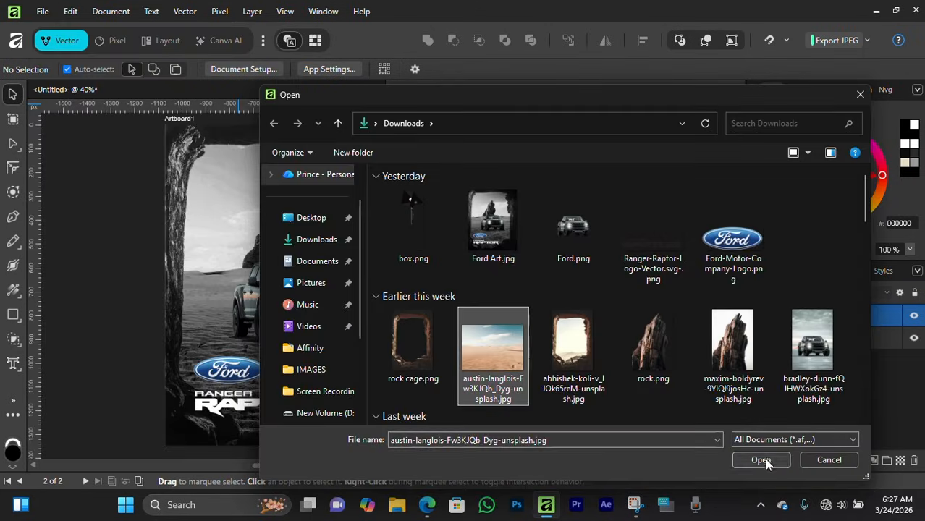
pyautogui.click(761, 460)
pyautogui.click(526, 309)
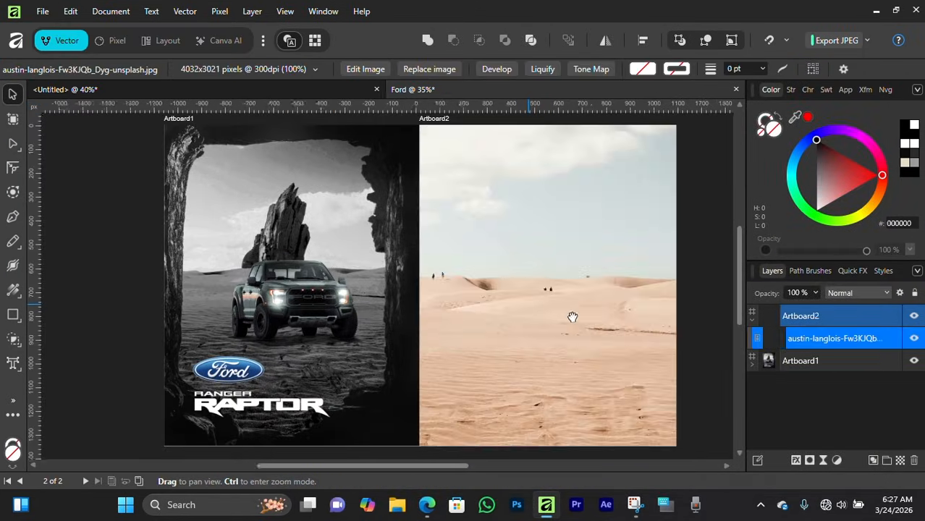
# Step: Scale and position the desert photo so it fills Artboard2
pyautogui.hscroll(3, 571, 315)
pyautogui.scroll(-2, 437, 301)
pyautogui.moveTo(650, 308); pyautogui.dragTo(460, 300)
pyautogui.moveTo(421, 294); pyautogui.dragTo(477, 283)
pyautogui.scroll(2, 474, 281)
pyautogui.moveTo(379, 251); pyautogui.dragTo(499, 251)
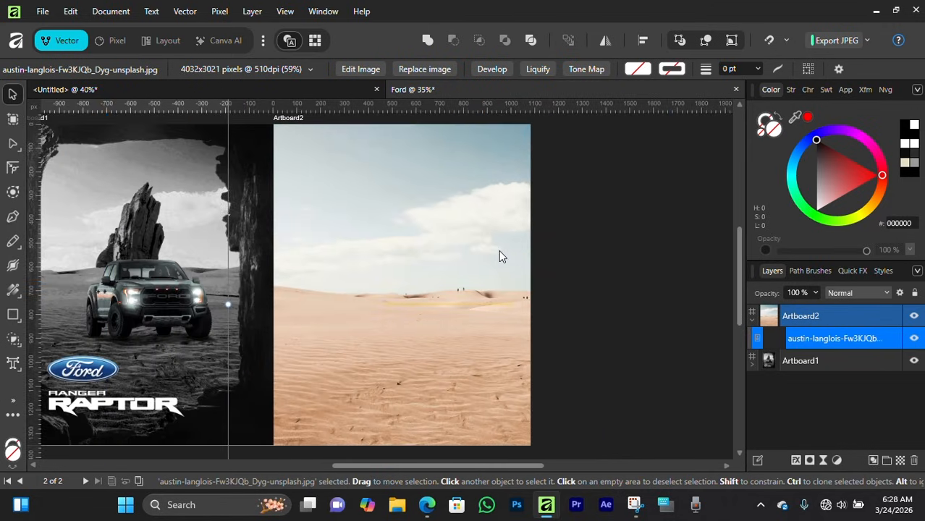
pyautogui.moveTo(450, 265); pyautogui.dragTo(398, 246)
pyautogui.moveTo(434, 289); pyautogui.dragTo(495, 298)
pyautogui.click(623, 307)
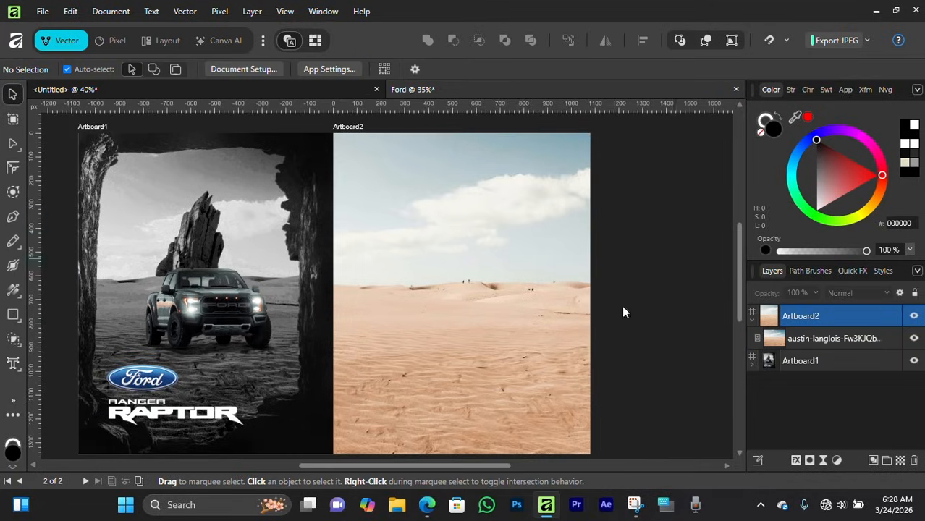
# Step: Select the desert photo layer and erase the distant people on the dunes with the Inpainting Brush Tool in the Pixel persona
pyautogui.scroll(2, 463, 302)
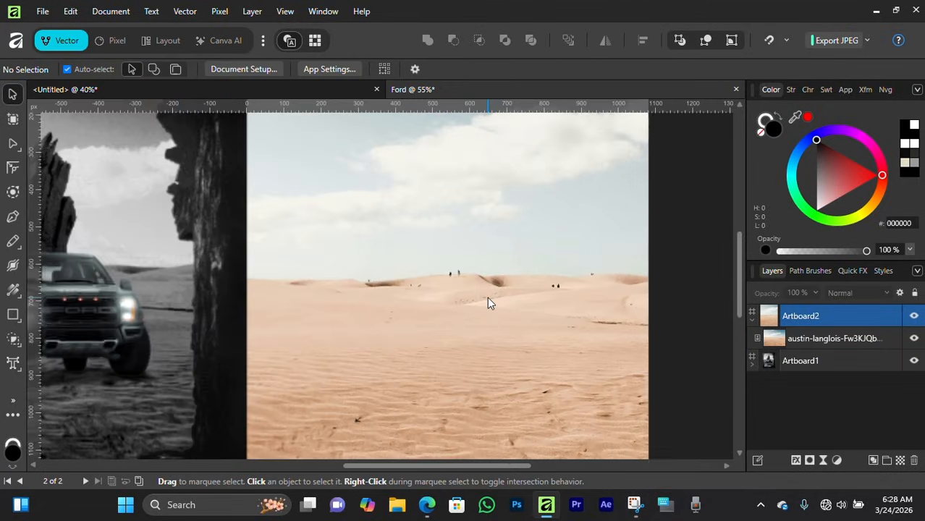
pyautogui.scroll(2, 488, 300)
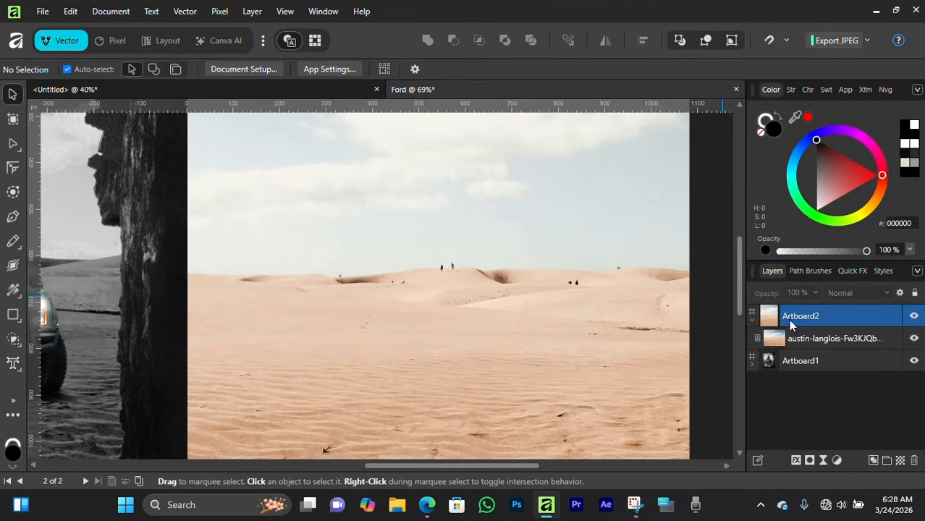
pyautogui.click(771, 337)
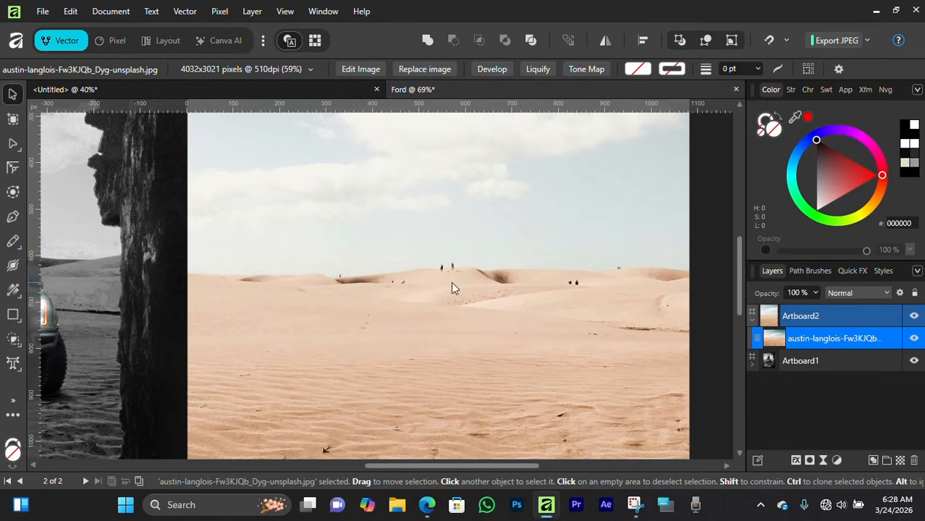
pyautogui.click(110, 41)
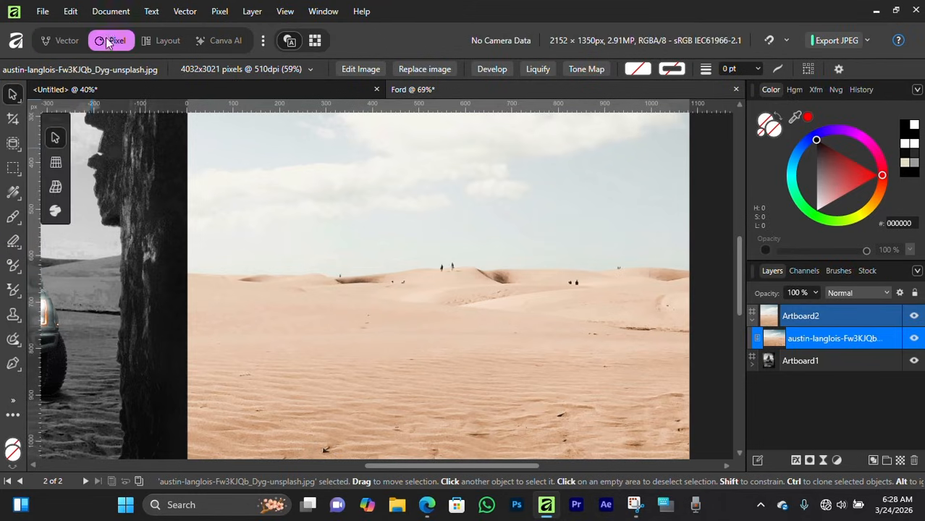
pyautogui.click(18, 350)
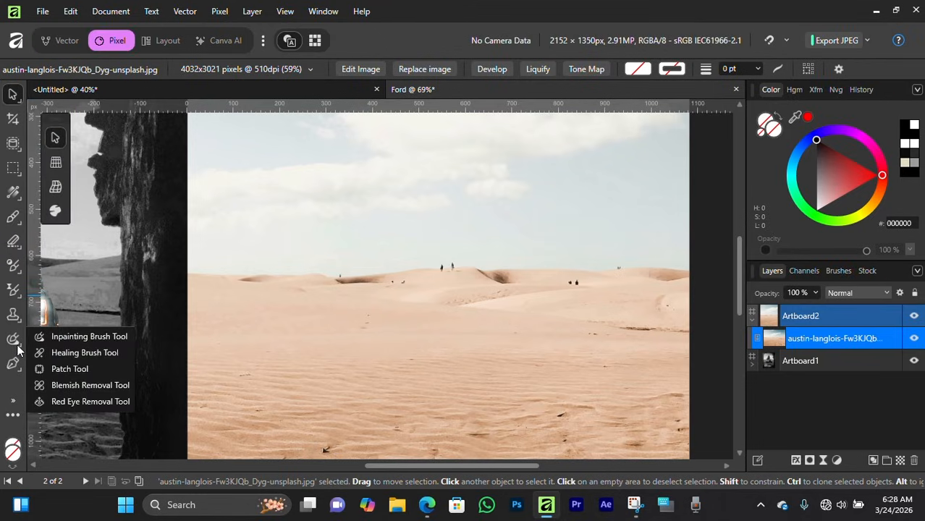
pyautogui.click(62, 337)
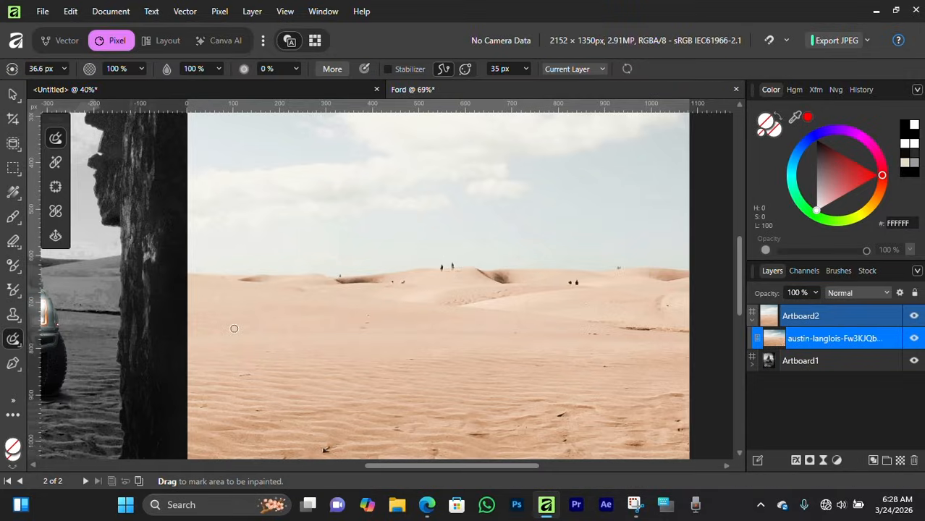
pyautogui.scroll(3, 466, 270)
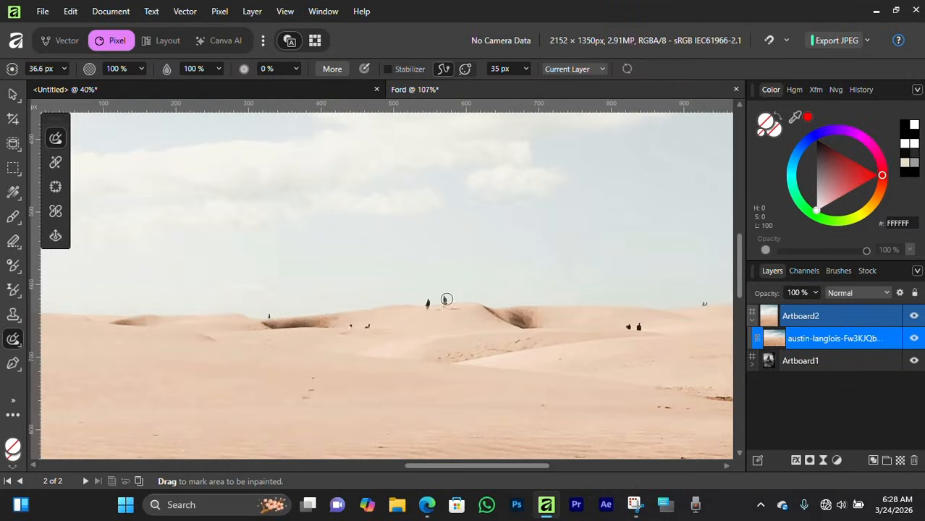
pyautogui.moveTo(446, 299); pyautogui.dragTo(375, 322)
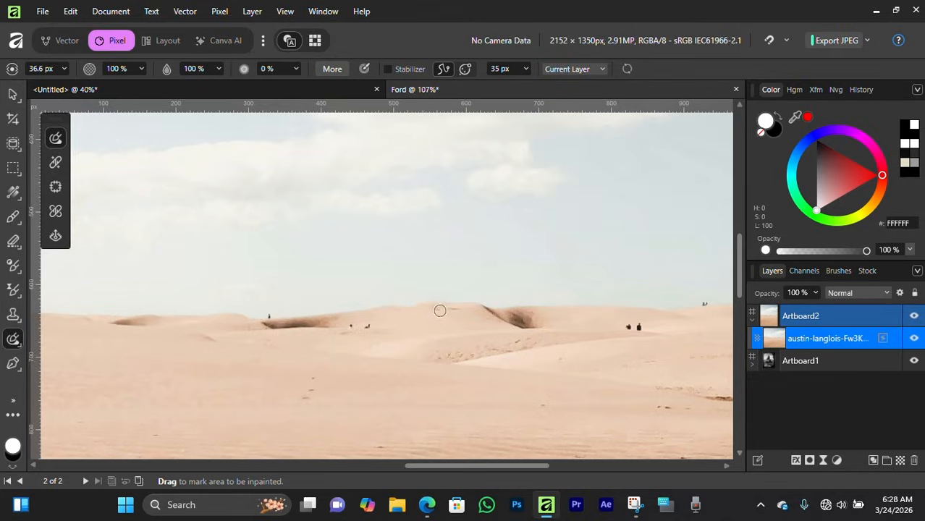
pyautogui.moveTo(346, 325); pyautogui.dragTo(342, 329)
pyautogui.press('space')
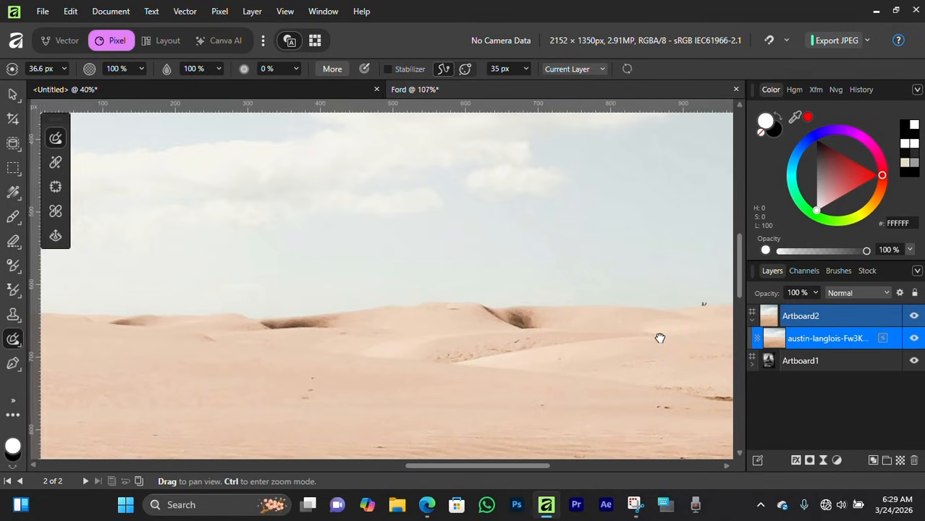
pyautogui.moveTo(661, 337); pyautogui.dragTo(542, 335)
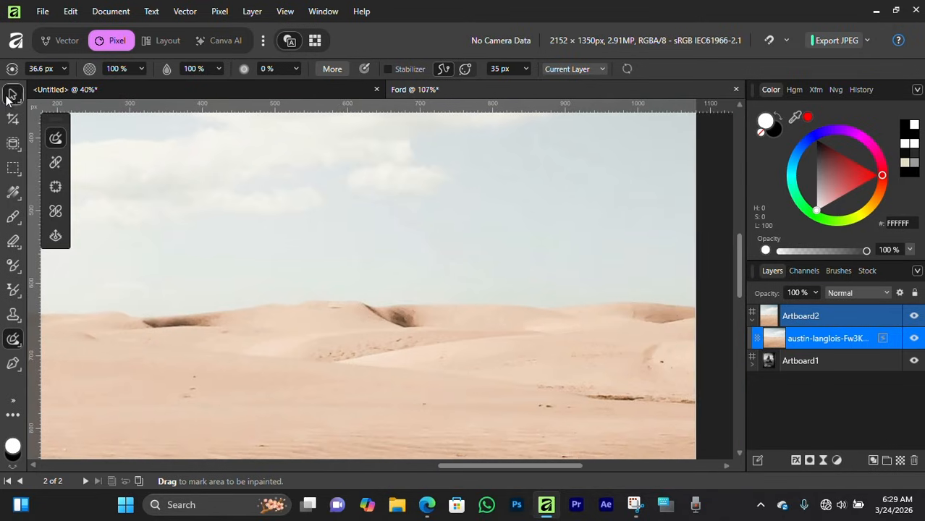
# Step: Place the Ford.png truck image onto Artboard2
pyautogui.click(10, 96)
pyautogui.scroll(-8, 280, 290)
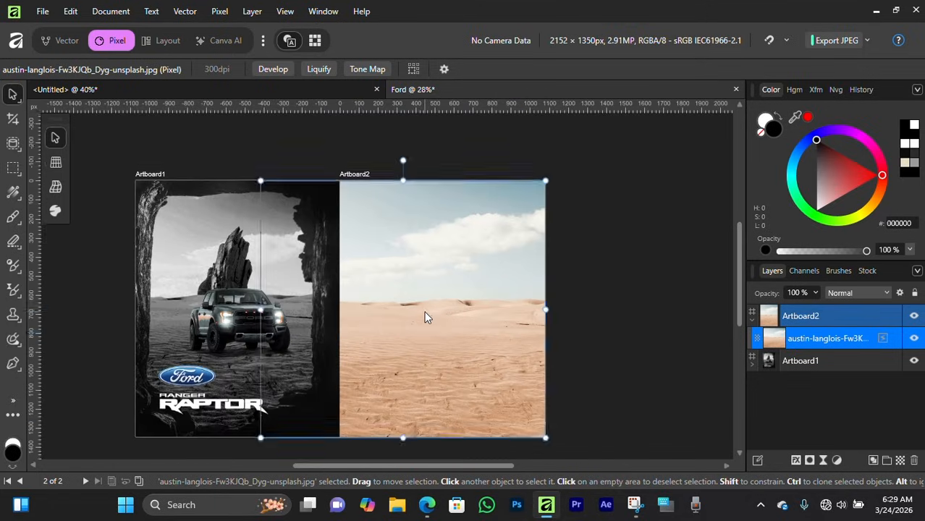
pyautogui.click(43, 11)
pyautogui.click(73, 314)
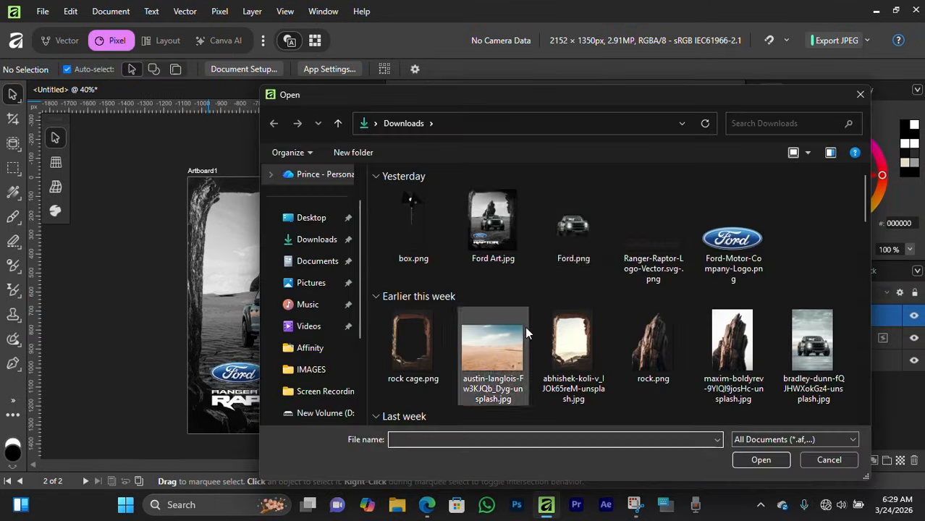
pyautogui.click(573, 230)
pyautogui.click(761, 460)
pyautogui.click(481, 314)
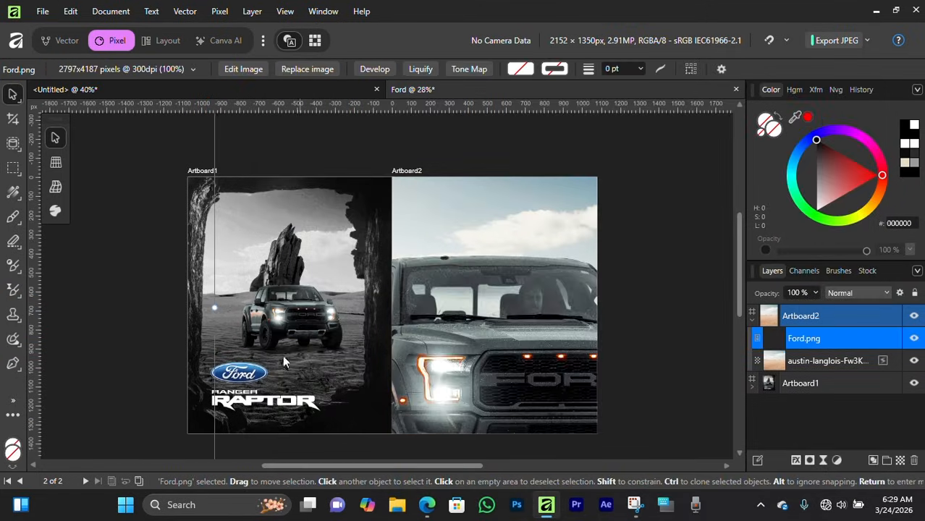
# Step: Scale the truck down and position it in the middle of the desert on Artboard2
pyautogui.moveTo(215, 308); pyautogui.dragTo(505, 324)
pyautogui.moveTo(565, 338); pyautogui.dragTo(436, 336)
pyautogui.moveTo(617, 306); pyautogui.dragTo(522, 308)
pyautogui.moveTo(500, 335); pyautogui.dragTo(543, 333)
pyautogui.click(644, 376)
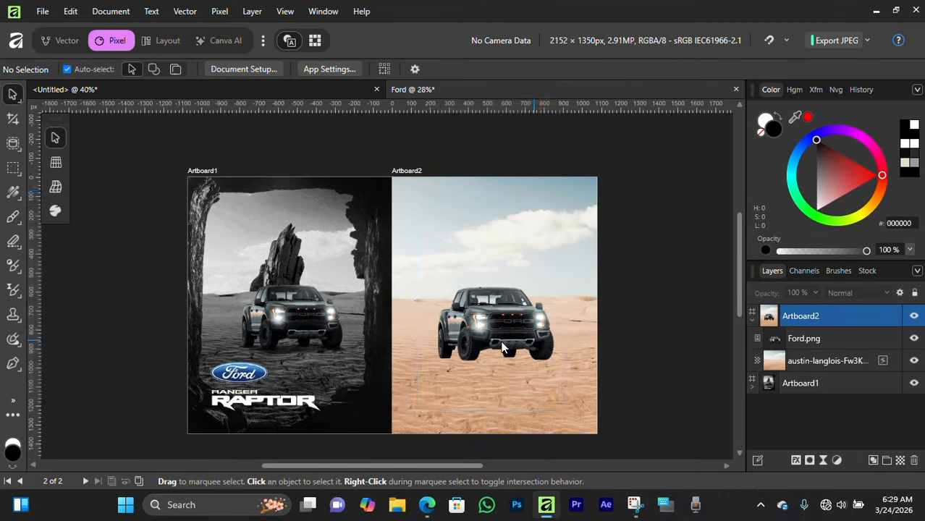
# Step: Place the rock cage.png image onto Artboard2
pyautogui.scroll(2, 644, 376)
pyautogui.click(42, 11)
pyautogui.click(131, 322)
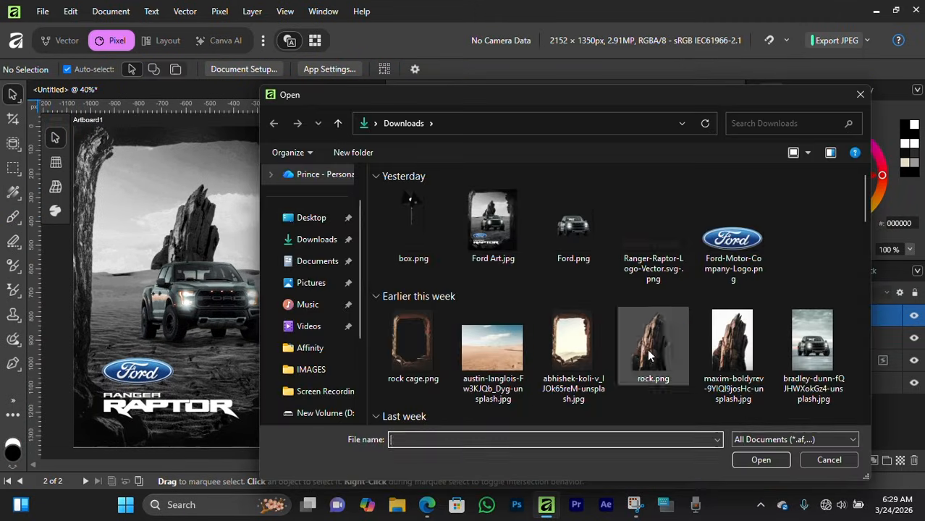
pyautogui.click(413, 344)
pyautogui.click(759, 459)
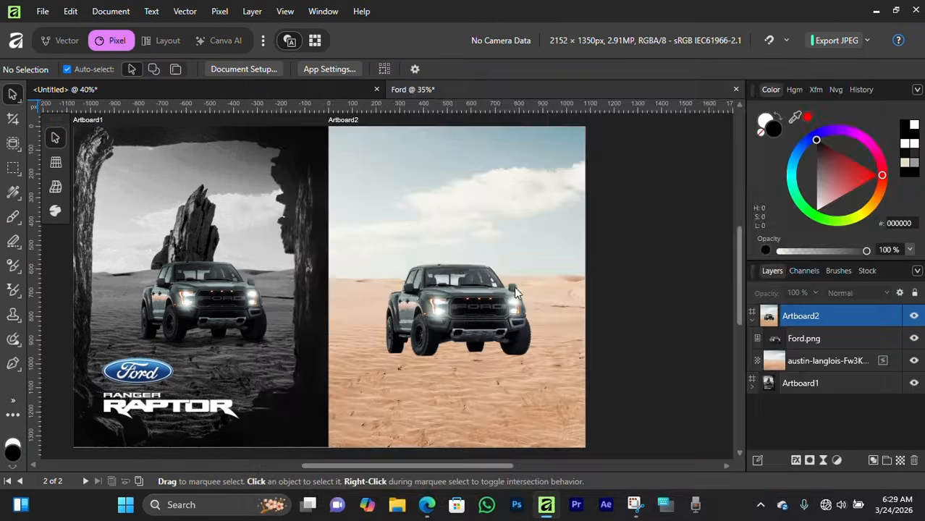
pyautogui.click(443, 322)
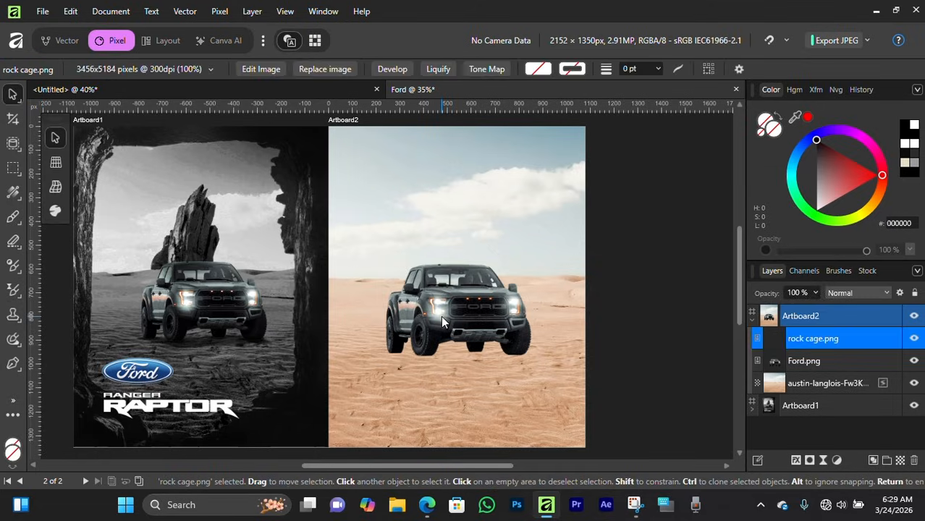
# Step: Scale and position the rock cage so it frames the truck across Artboard2
pyautogui.scroll(-5, 446, 317)
pyautogui.moveTo(578, 317); pyautogui.dragTo(401, 316)
pyautogui.moveTo(340, 347); pyautogui.dragTo(433, 351)
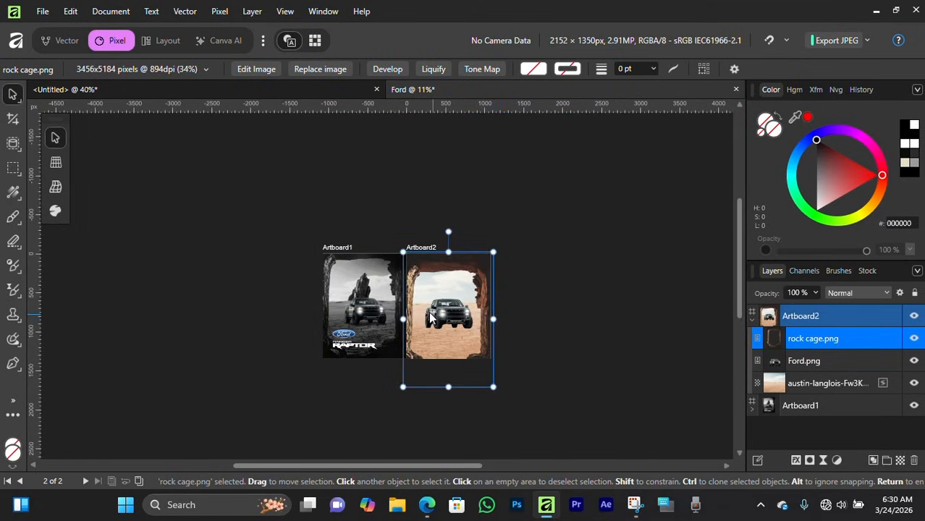
pyautogui.scroll(4, 430, 355)
pyautogui.moveTo(478, 414); pyautogui.dragTo(484, 367)
pyautogui.scroll(2, 495, 345)
pyautogui.moveTo(572, 285); pyautogui.dragTo(600, 285)
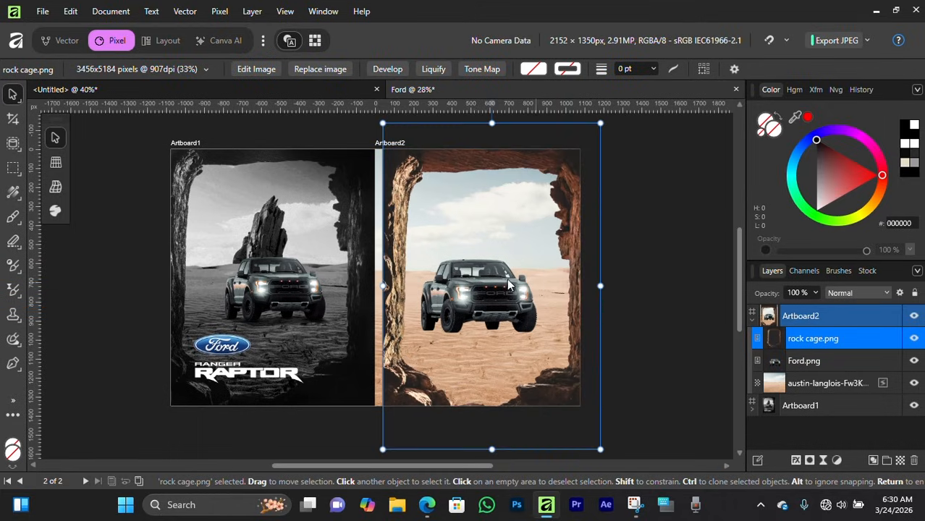
# Step: Nudge the rock cage, then enlarge and reposition the desert background photo so it covers Artboard2
pyautogui.moveTo(498, 272)
pyautogui.mouseDown()
pyautogui.moveTo(486, 293)
pyautogui.moveTo(492, 271)
pyautogui.mouseUp()
pyautogui.scroll(3, 491, 270)
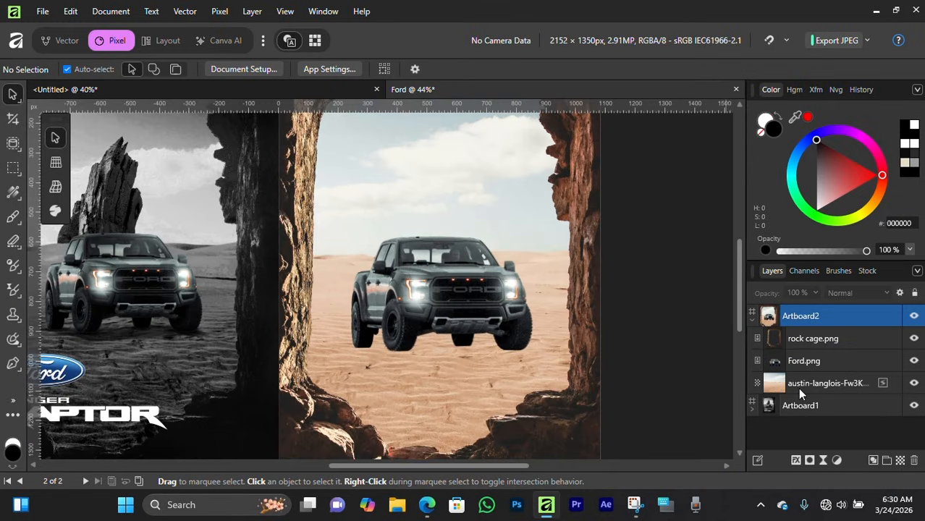
pyautogui.click(797, 384)
pyautogui.moveTo(607, 259); pyautogui.dragTo(532, 258)
pyautogui.scroll(-2, 528, 253)
pyautogui.moveTo(432, 151); pyautogui.dragTo(330, 151)
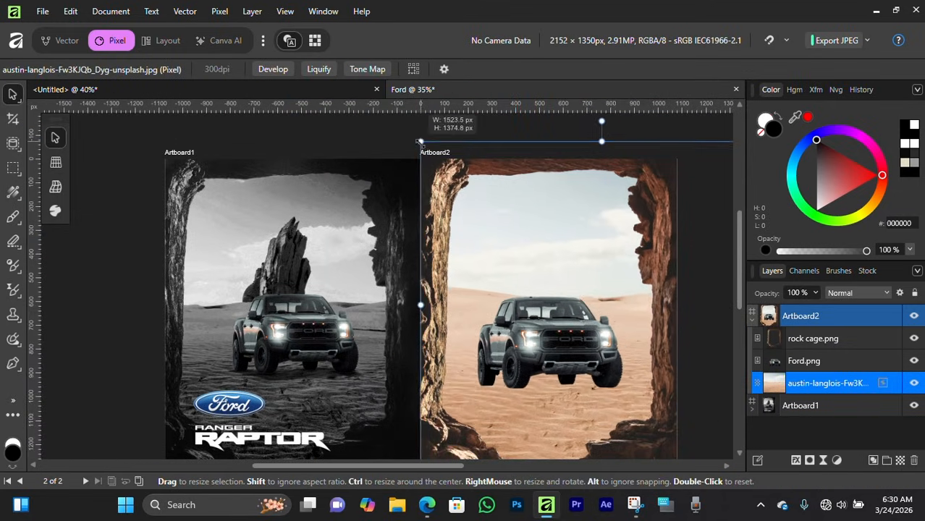
pyautogui.moveTo(562, 286); pyautogui.dragTo(582, 289)
pyautogui.moveTo(596, 345); pyautogui.dragTo(538, 291)
pyautogui.hotkey('ctrl', 'd')
pyautogui.moveTo(483, 244); pyautogui.dragTo(476, 263)
# Step: Place the rock.png image onto Artboard2
pyautogui.click(43, 12)
pyautogui.click(59, 319)
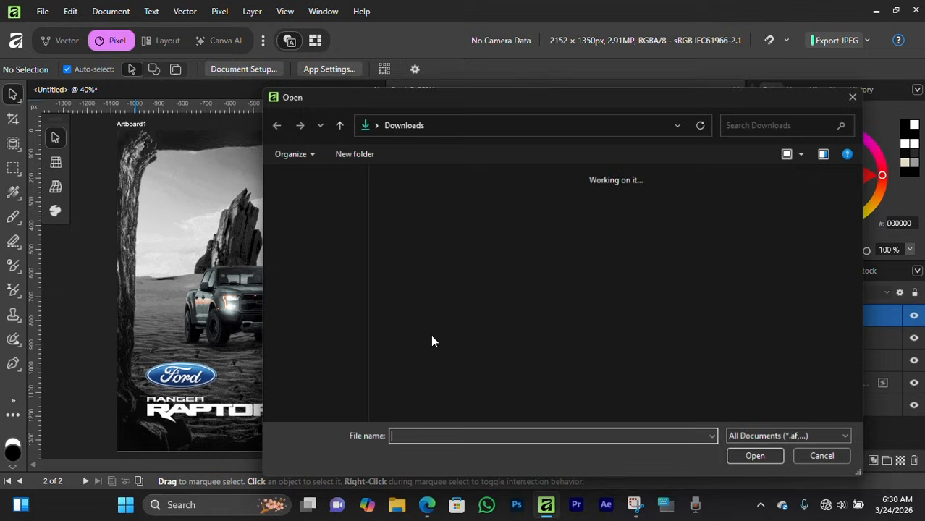
pyautogui.click(654, 347)
pyautogui.click(759, 465)
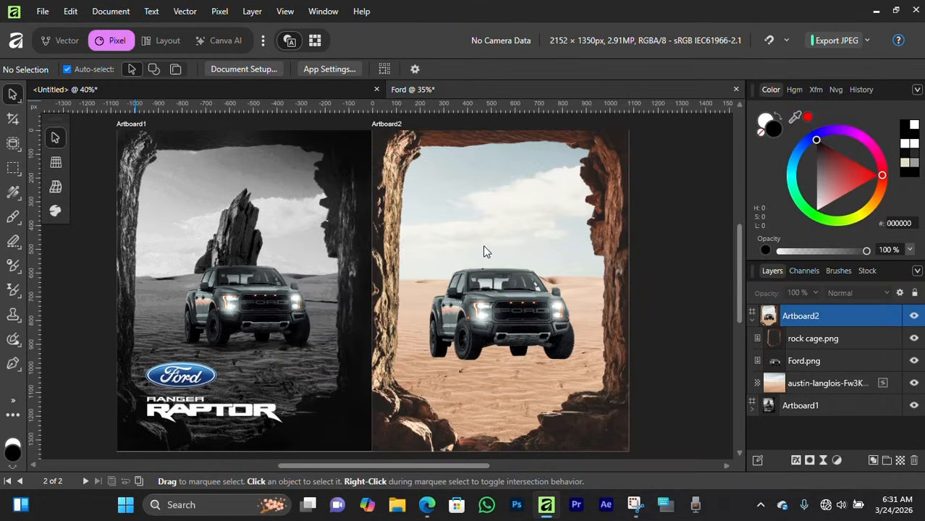
pyautogui.click(483, 244)
pyautogui.scroll(-3, 488, 259)
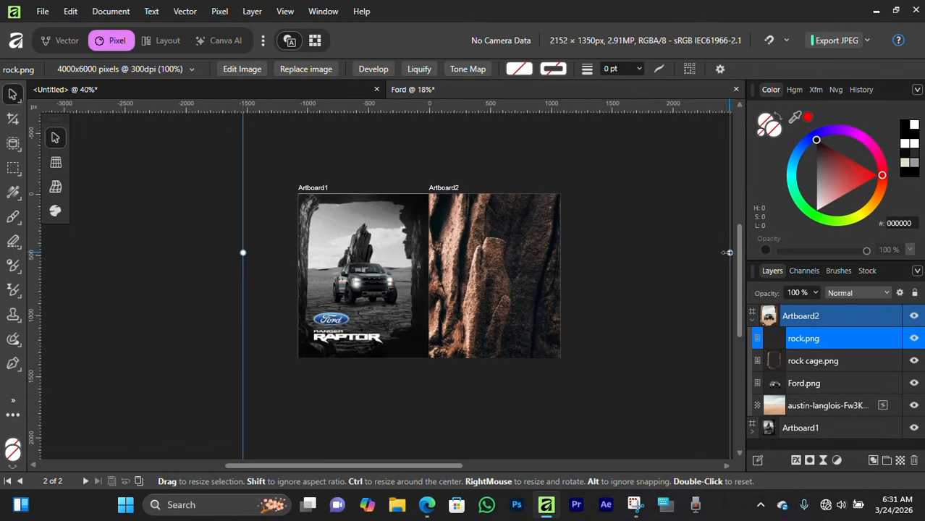
# Step: Scale the rock image down and position it in the desert on Artboard2
pyautogui.moveTo(729, 252); pyautogui.dragTo(382, 265)
pyautogui.moveTo(307, 262); pyautogui.dragTo(467, 289)
pyautogui.moveTo(400, 382); pyautogui.dragTo(475, 268)
pyautogui.moveTo(513, 234); pyautogui.dragTo(438, 304)
pyautogui.scroll(4, 495, 275)
# Step: Move the rock layer beneath the truck layer and shift the rock down behind the truck
pyautogui.moveTo(823, 339); pyautogui.dragTo(832, 395)
pyautogui.moveTo(423, 335); pyautogui.dragTo(424, 291)
pyautogui.scroll(2, 440, 257)
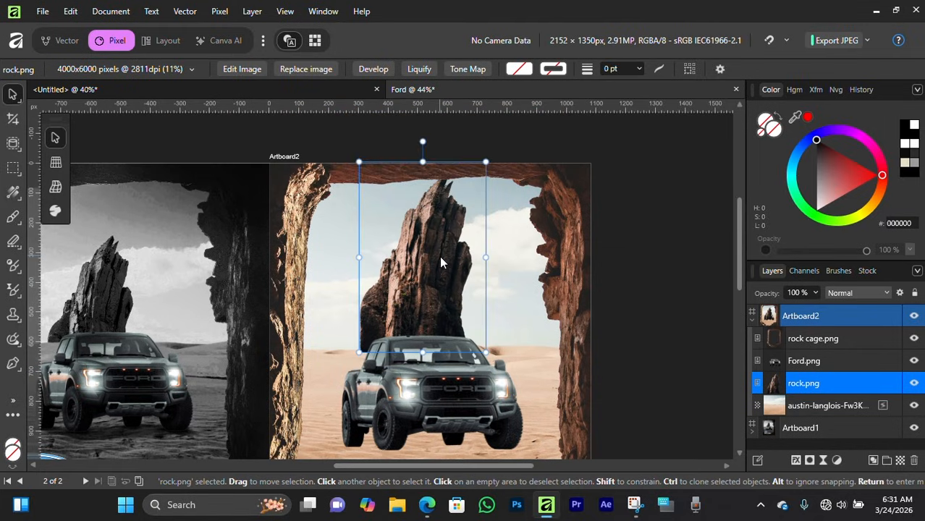
pyautogui.moveTo(440, 258); pyautogui.dragTo(440, 295)
pyautogui.hotkey('ctrl', 'd')
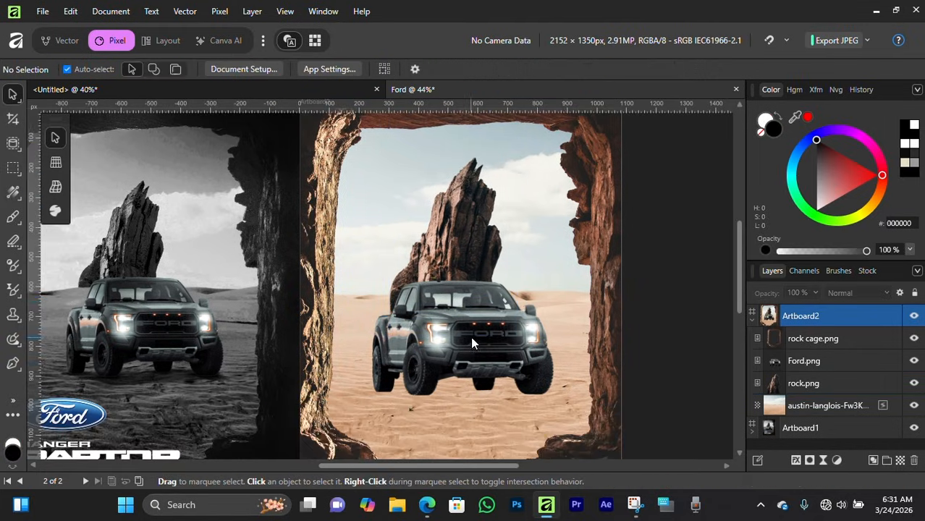
# Step: Hide the truck, rock cage and rock layers, and shift the desert photo on Artboard2
pyautogui.scroll(-3, 470, 337)
pyautogui.scroll(3, 468, 341)
pyautogui.click(438, 261)
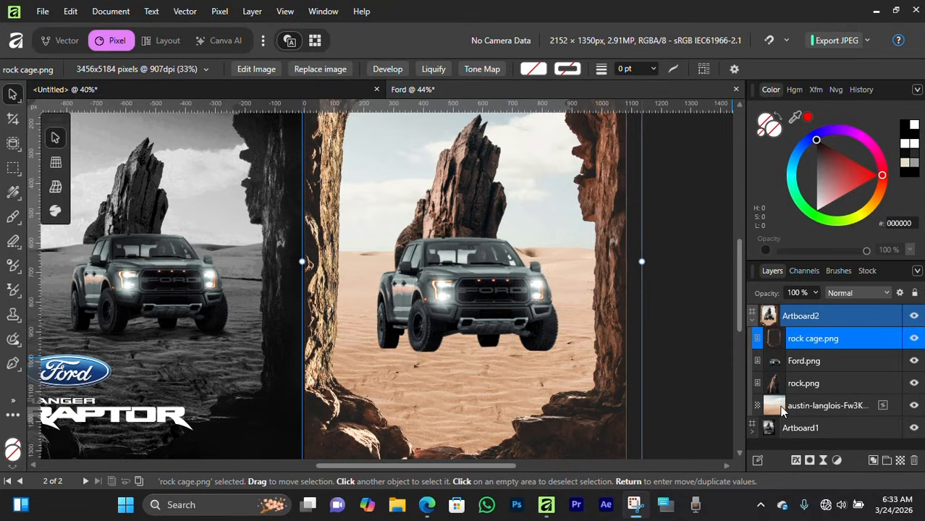
pyautogui.click(914, 361)
pyautogui.click(914, 338)
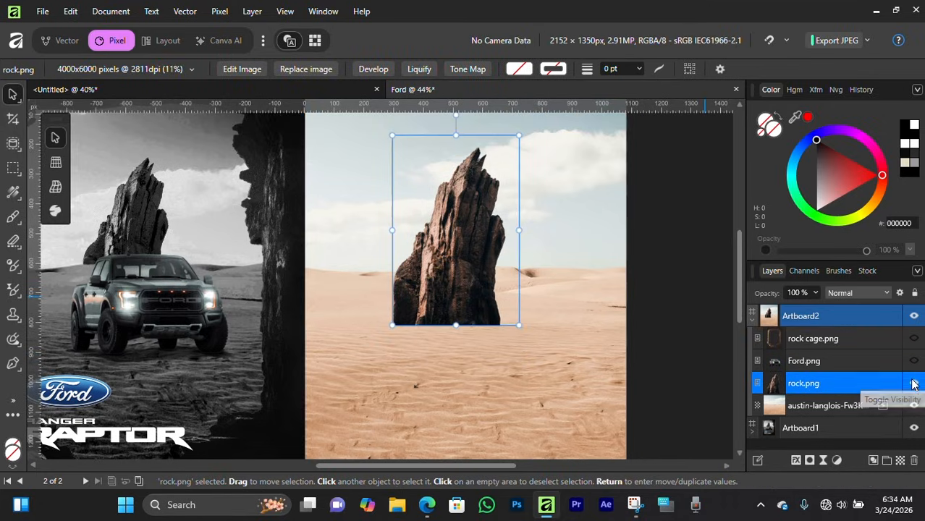
pyautogui.click(914, 383)
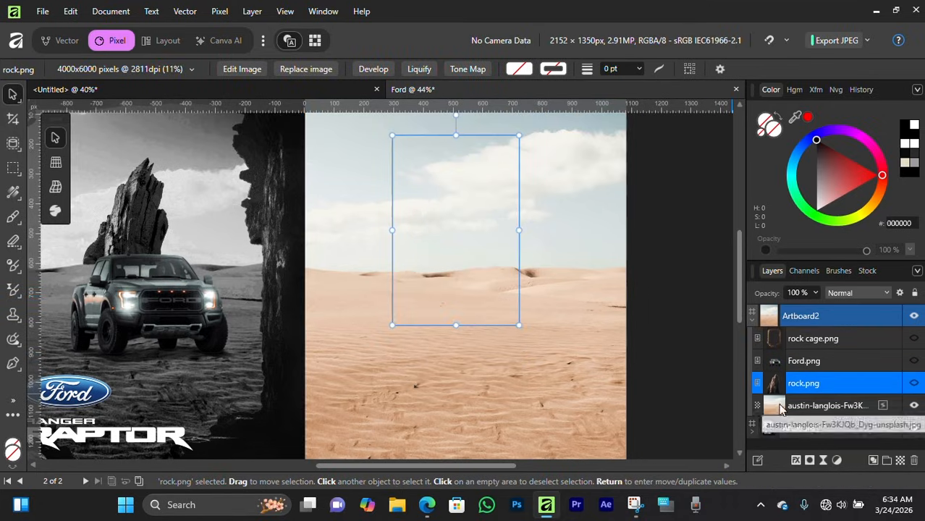
pyautogui.click(832, 405)
pyautogui.moveTo(499, 349); pyautogui.dragTo(558, 313)
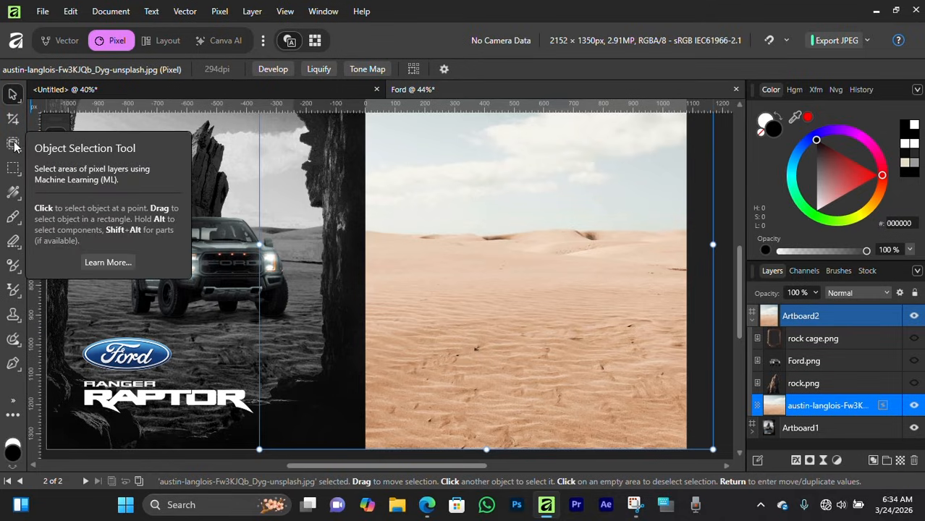
# Step: Paint a selection over the sand area of the desert photo with the Selection Brush
pyautogui.click(14, 145)
pyautogui.click(57, 165)
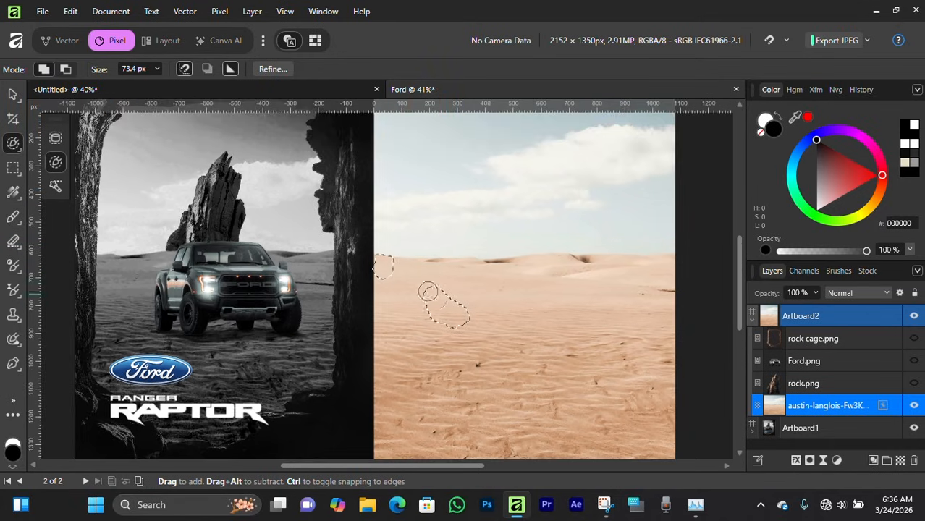
pyautogui.moveTo(427, 291)
pyautogui.mouseDown()
pyautogui.moveTo(474, 331)
pyautogui.moveTo(558, 370)
pyautogui.moveTo(510, 329)
pyautogui.moveTo(478, 321)
pyautogui.moveTo(563, 313)
pyautogui.moveTo(529, 318)
pyautogui.moveTo(500, 288)
pyautogui.moveTo(586, 296)
pyautogui.moveTo(580, 376)
pyautogui.moveTo(368, 452)
pyautogui.moveTo(423, 333)
pyautogui.moveTo(408, 354)
pyautogui.moveTo(428, 334)
pyautogui.mouseUp()
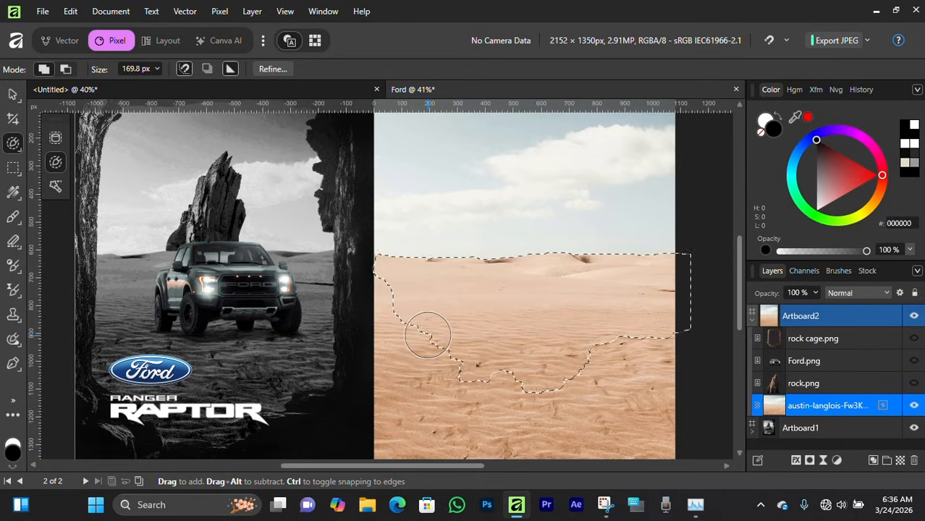
pyautogui.press('[')
pyautogui.press('[')
pyautogui.press('[')
pyautogui.press('[')
pyautogui.press('[')
pyautogui.press('[')
pyautogui.press('[')
pyautogui.moveTo(391, 307)
pyautogui.mouseDown()
pyautogui.moveTo(406, 346)
pyautogui.moveTo(471, 435)
pyautogui.moveTo(440, 379)
pyautogui.moveTo(408, 362)
pyautogui.mouseUp()
pyautogui.scroll(-2, 407, 355)
pyautogui.moveTo(406, 280)
pyautogui.mouseDown()
pyautogui.moveTo(393, 387)
pyautogui.moveTo(379, 390)
pyautogui.moveTo(362, 206)
pyautogui.moveTo(369, 177)
pyautogui.moveTo(362, 318)
pyautogui.moveTo(360, 245)
pyautogui.moveTo(378, 340)
pyautogui.mouseUp()
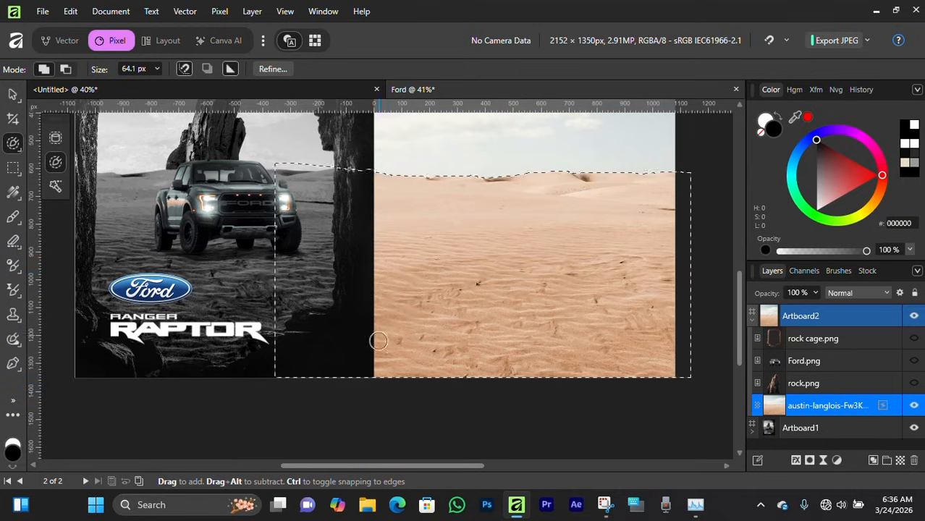
pyautogui.scroll(1, 483, 252)
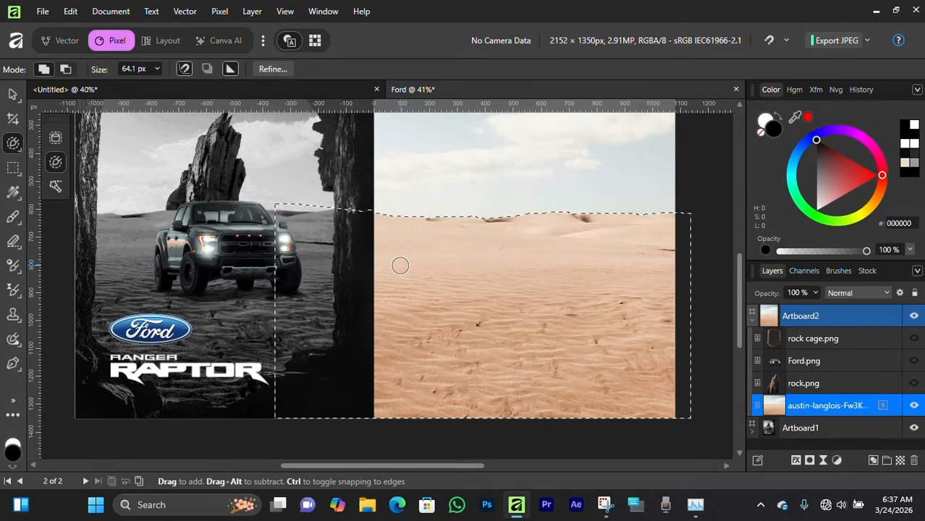
# Step: Copy the selected sand onto a new layer and clear the selection
pyautogui.hotkey('ctrl', 'j')
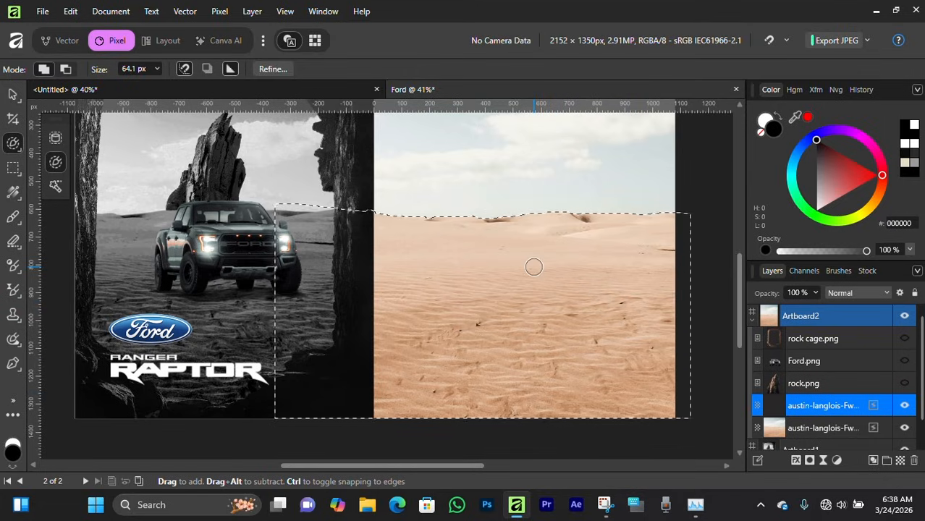
pyautogui.hotkey('ctrl', 'd')
pyautogui.press('v')
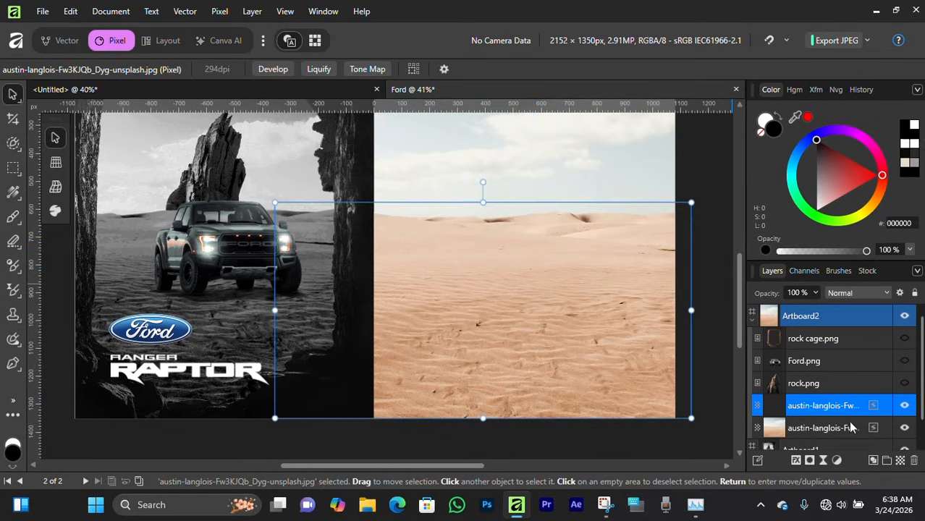
# Step: Paint a selection over the sky of the desert photo and copy it onto a new layer
pyautogui.click(904, 428)
pyautogui.scroll(2, 473, 325)
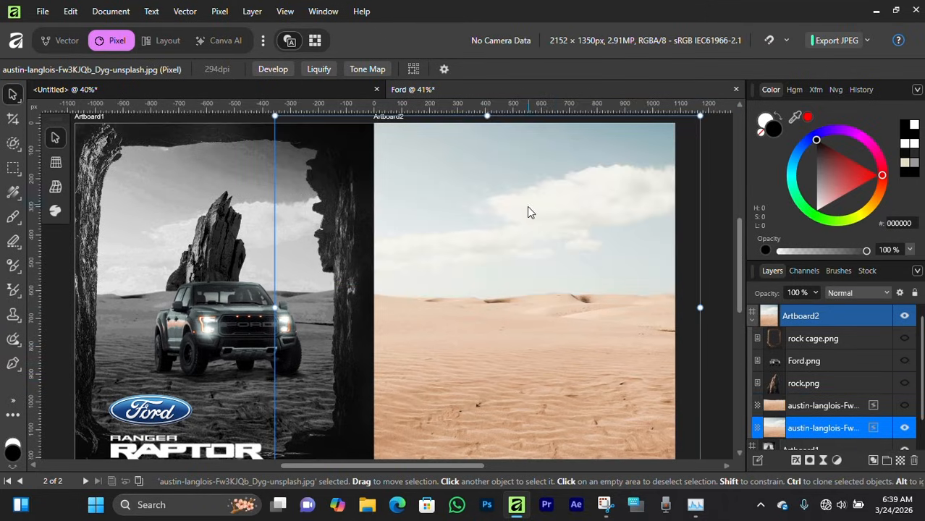
pyautogui.press('w')
pyautogui.scroll(1, 411, 157)
pyautogui.moveTo(411, 157)
pyautogui.mouseDown()
pyautogui.moveTo(595, 184)
pyautogui.moveTo(403, 149)
pyautogui.moveTo(421, 219)
pyautogui.mouseUp()
pyautogui.press(']')
pyautogui.press(']')
pyautogui.moveTo(306, 157); pyautogui.dragTo(392, 204)
pyautogui.press(']')
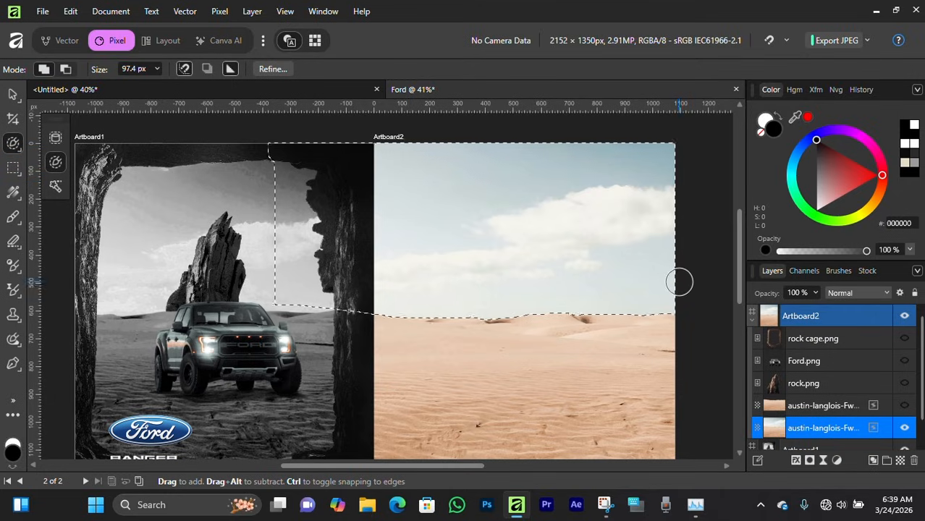
pyautogui.hotkey('ctrl', 'd')
# Step: Move the copied sky layer slightly and hide the original desert photo layer
pyautogui.press('v')
pyautogui.moveTo(530, 256); pyautogui.dragTo(581, 241)
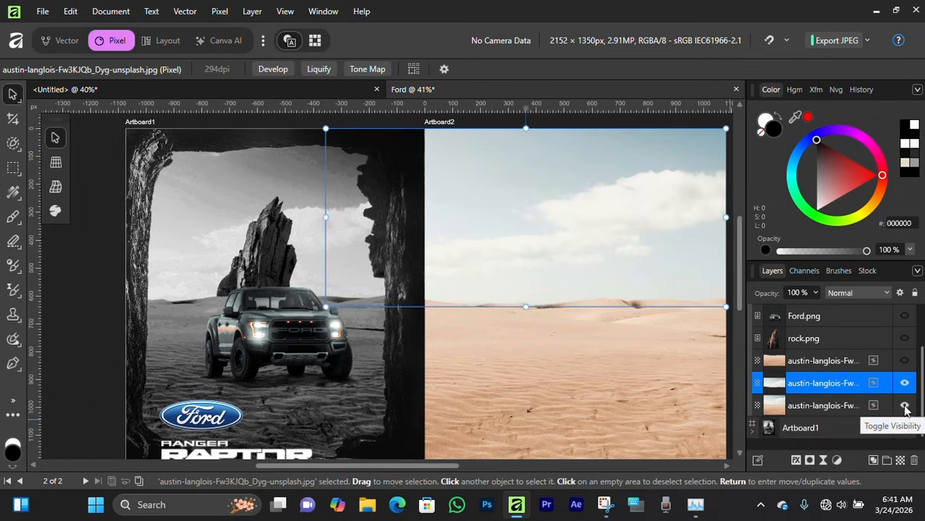
pyautogui.click(904, 408)
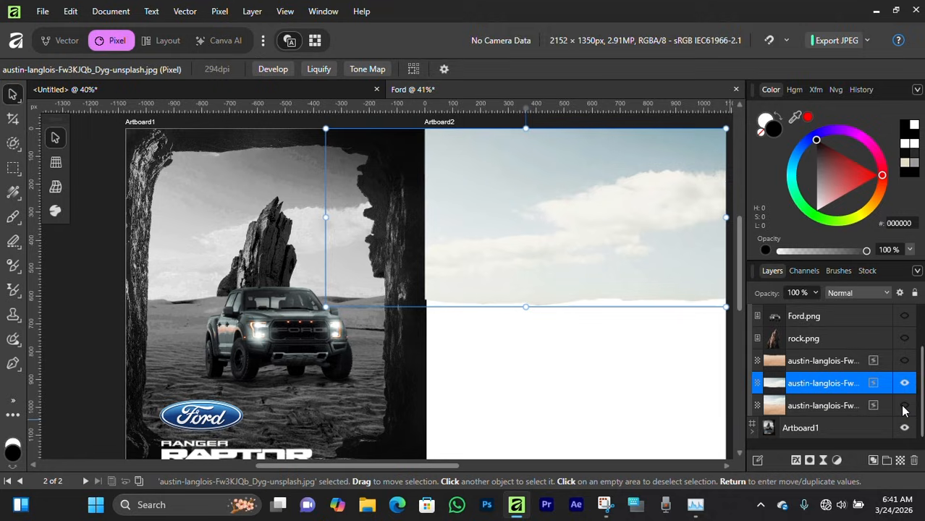
# Step: Show the sand layer, then raise the sky layer and lower the sand layer
pyautogui.click(904, 360)
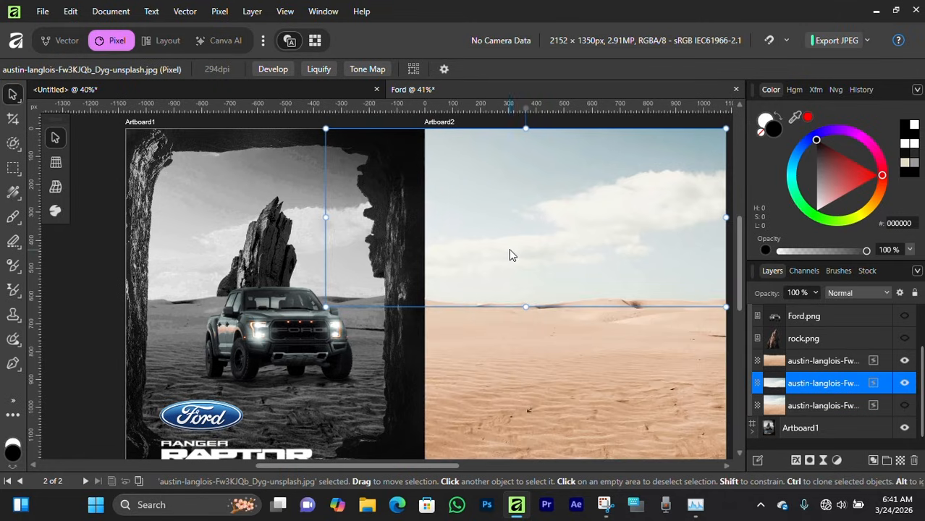
pyautogui.moveTo(509, 248); pyautogui.dragTo(565, 181)
pyautogui.moveTo(570, 314); pyautogui.dragTo(564, 353)
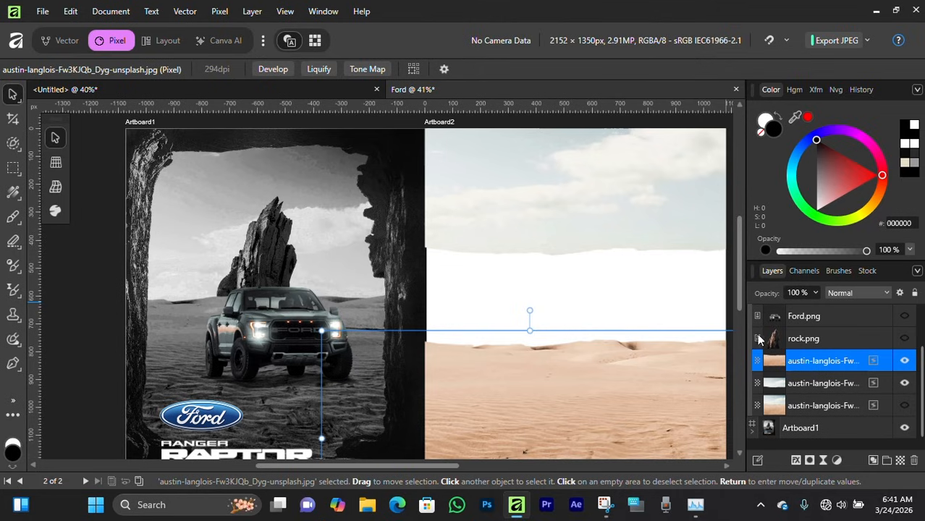
# Step: Show the rock layer and move the sand layer above the rock in the layer stack
pyautogui.click(906, 339)
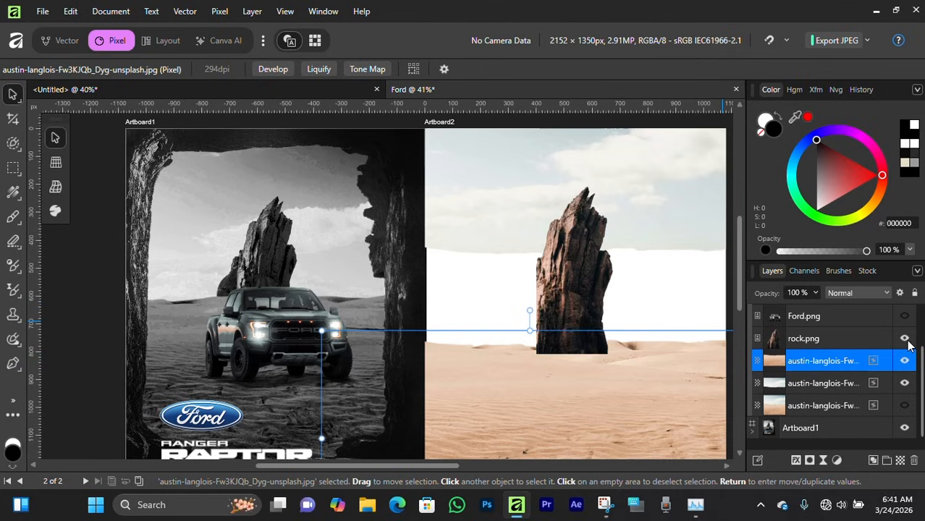
pyautogui.click(818, 338)
pyautogui.scroll(1, 801, 389)
pyautogui.click(807, 384)
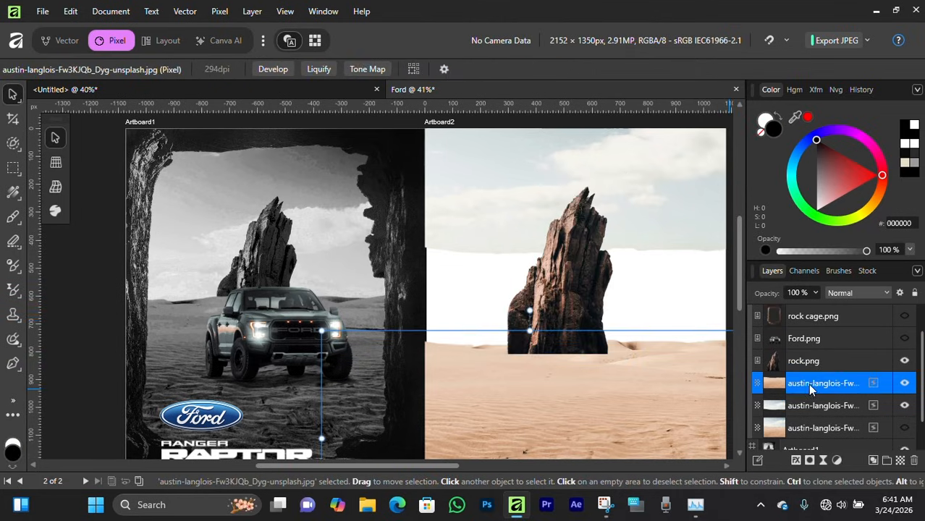
pyautogui.moveTo(807, 384); pyautogui.dragTo(814, 343)
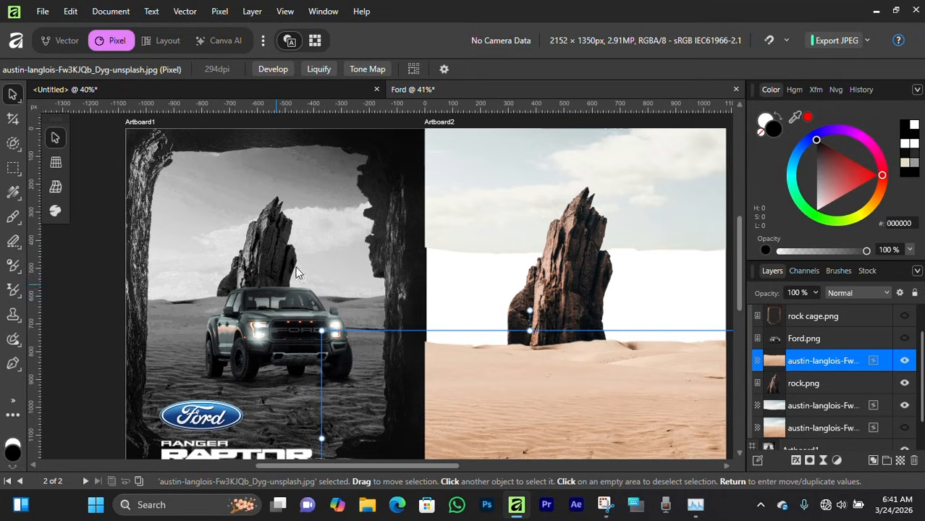
# Step: Undo the last four changes
pyautogui.hotkey('ctrl', 'z')
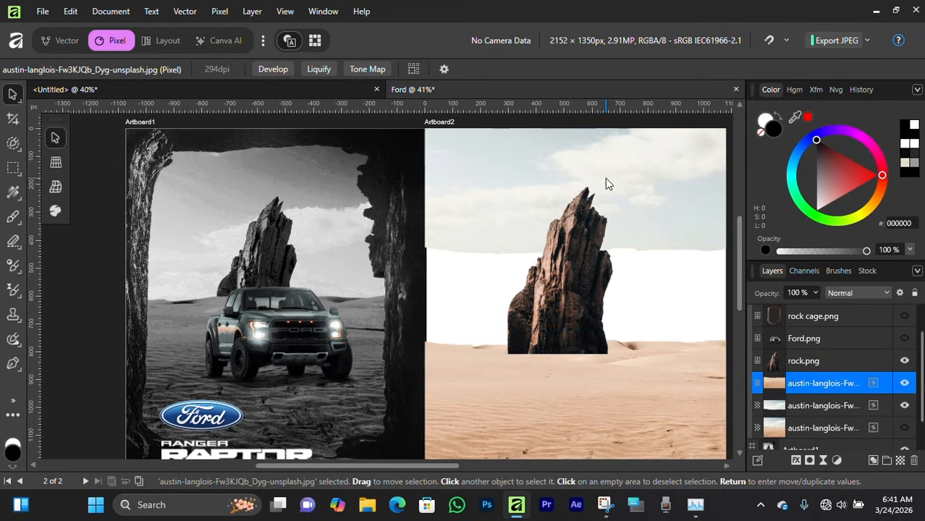
pyautogui.hotkey('ctrl', 'z')
pyautogui.hotkey('ctrl', 'z')
pyautogui.hotkey('ctrl', 'z')
pyautogui.hotkey('ctrl', 'z')
# Step: Show the rock layer again and move the sand layer above the rock layer
pyautogui.click(905, 361)
pyautogui.click(795, 382)
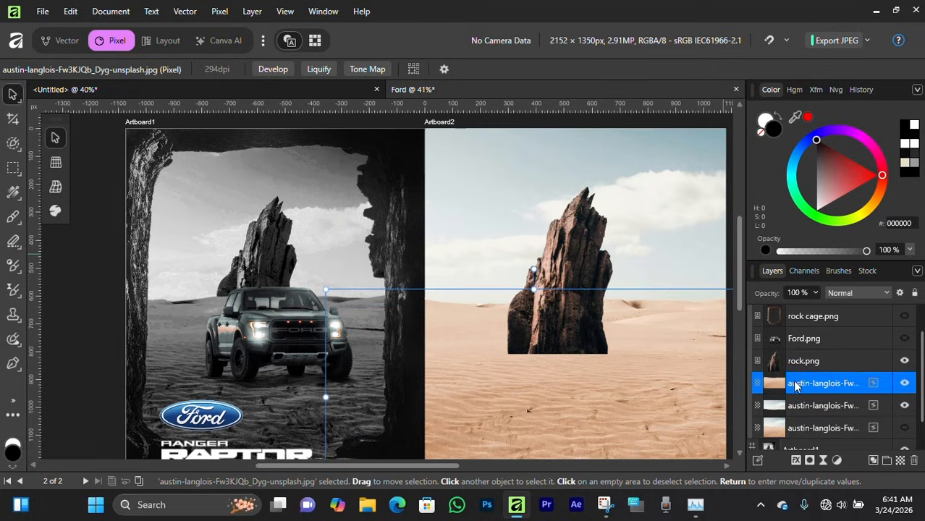
pyautogui.moveTo(795, 383); pyautogui.dragTo(796, 351)
# Step: Reposition and stretch the sky layer leftward and upward so it fills the top of Artboard2
pyautogui.scroll(-1, 589, 307)
pyautogui.scroll(1, 573, 302)
pyautogui.click(803, 385)
pyautogui.moveTo(570, 296); pyautogui.dragTo(574, 276)
pyautogui.click(652, 249)
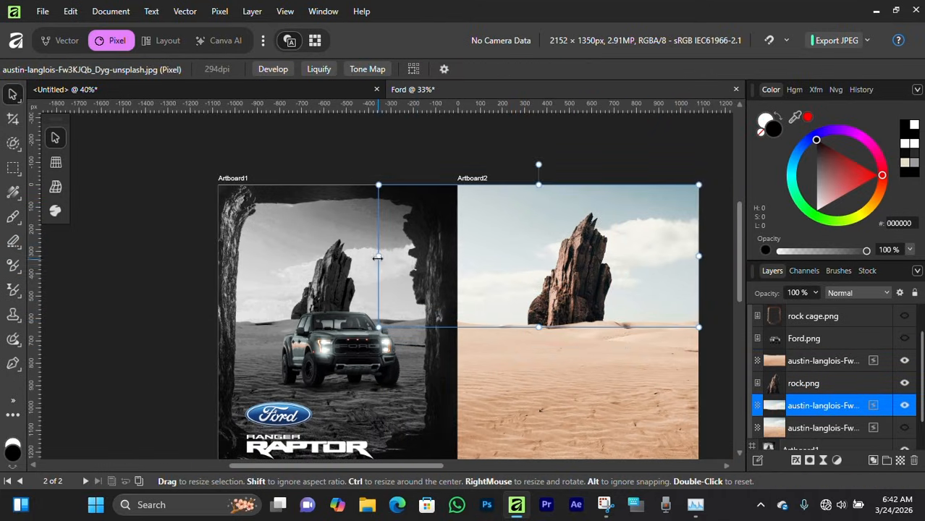
pyautogui.moveTo(377, 256); pyautogui.dragTo(309, 234)
pyautogui.scroll(-2, 506, 279)
pyautogui.scroll(1, 505, 279)
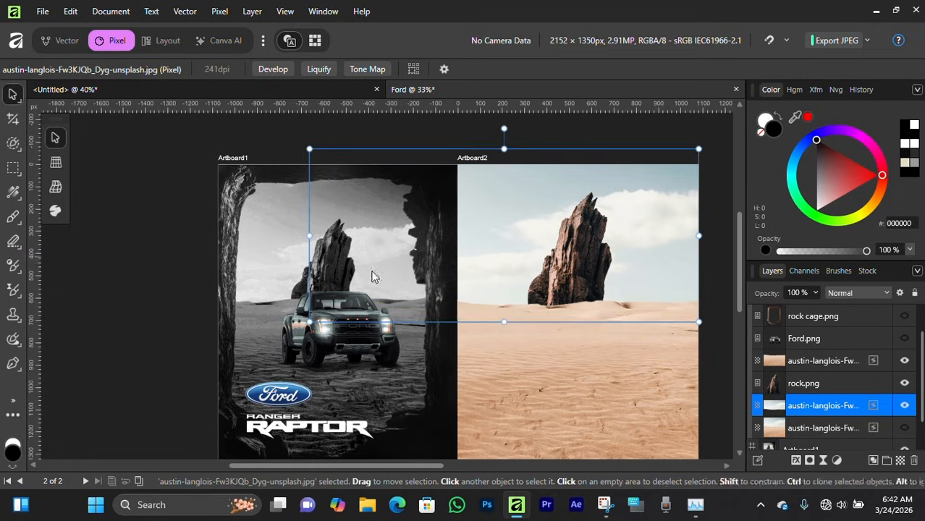
pyautogui.press('Escape')
pyautogui.moveTo(555, 307); pyautogui.dragTo(521, 281)
# Step: Select the sand, rock and sky layers together and merge them into a single layer
pyautogui.click(801, 369)
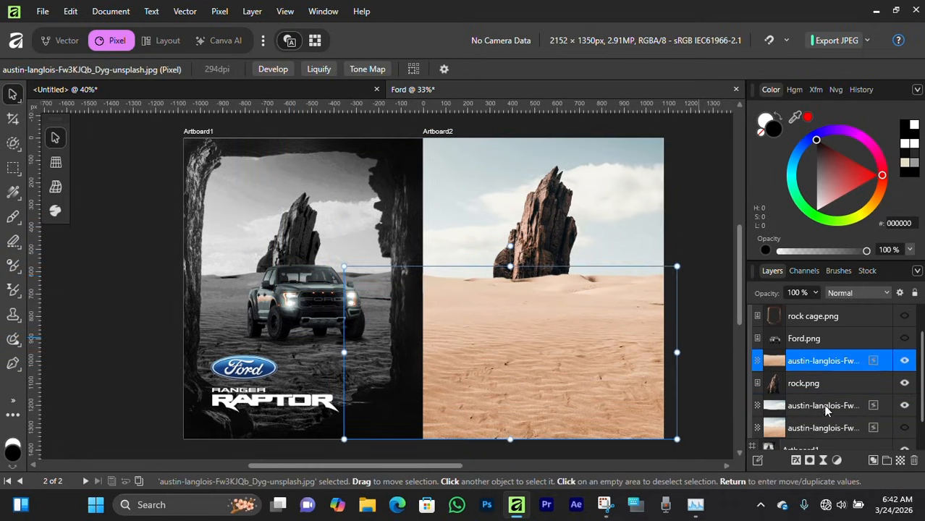
pyautogui.click(708, 266)
pyautogui.moveTo(713, 172); pyautogui.dragTo(696, 175)
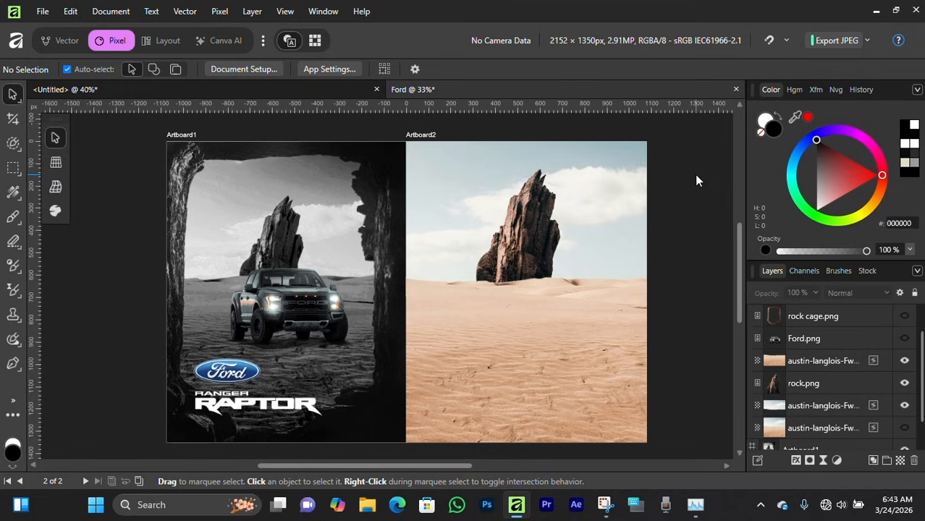
pyautogui.moveTo(713, 130); pyautogui.dragTo(436, 416)
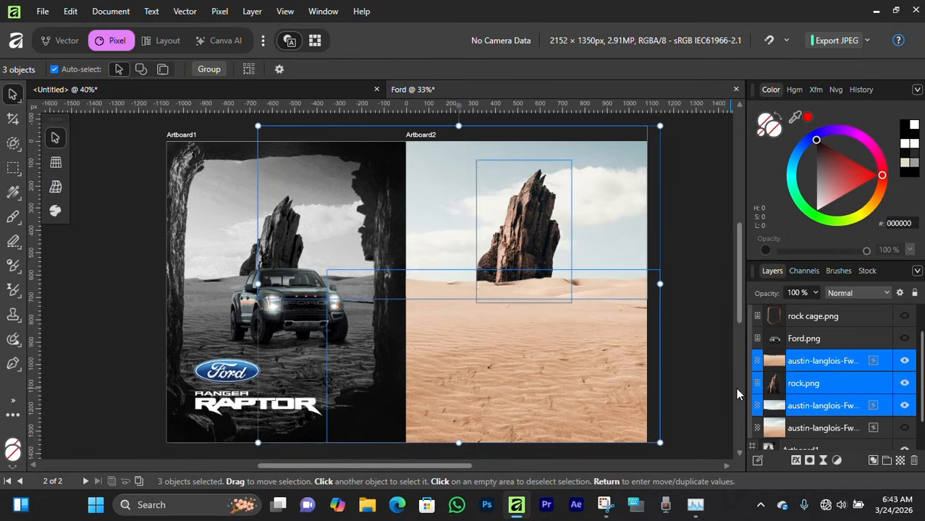
pyautogui.rightClick(855, 385)
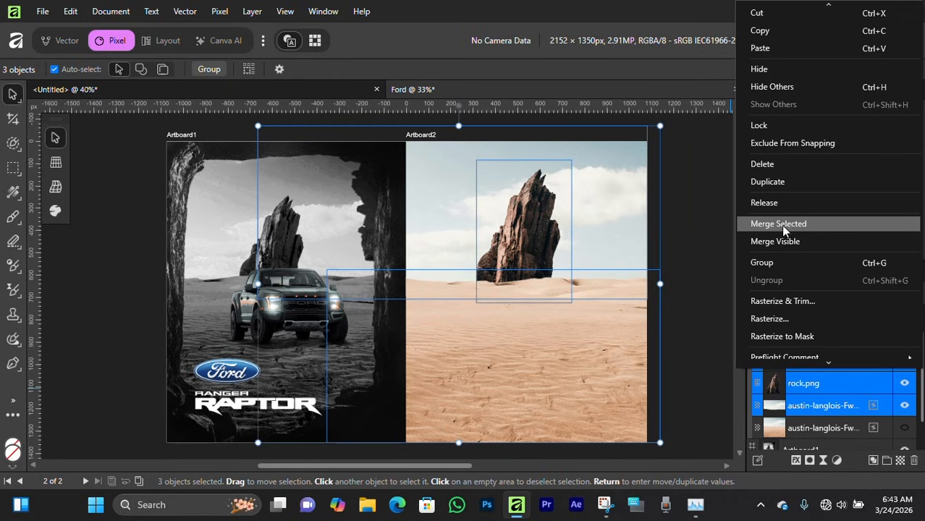
pyautogui.click(776, 224)
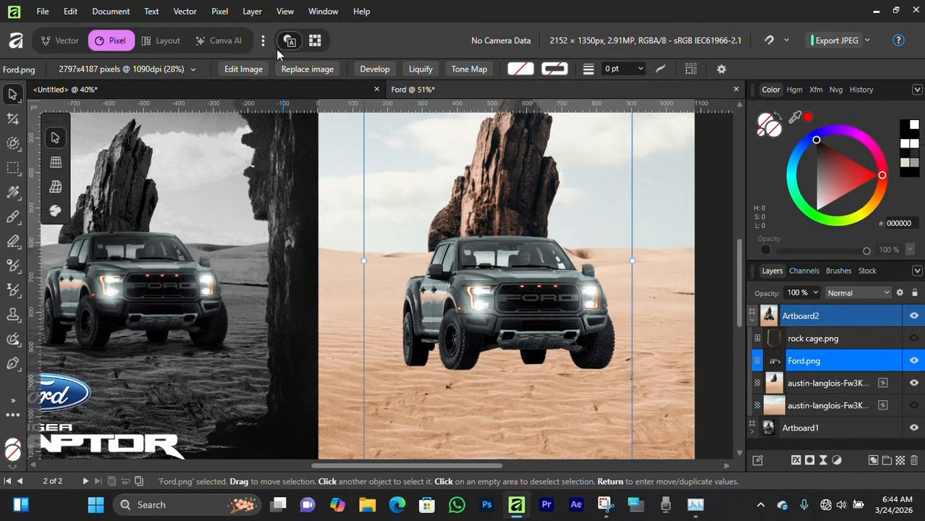
# Step: Wrap the Ford truck layer in a Live Tone Blend Group, keeping the default tone blend settings
pyautogui.click(220, 11)
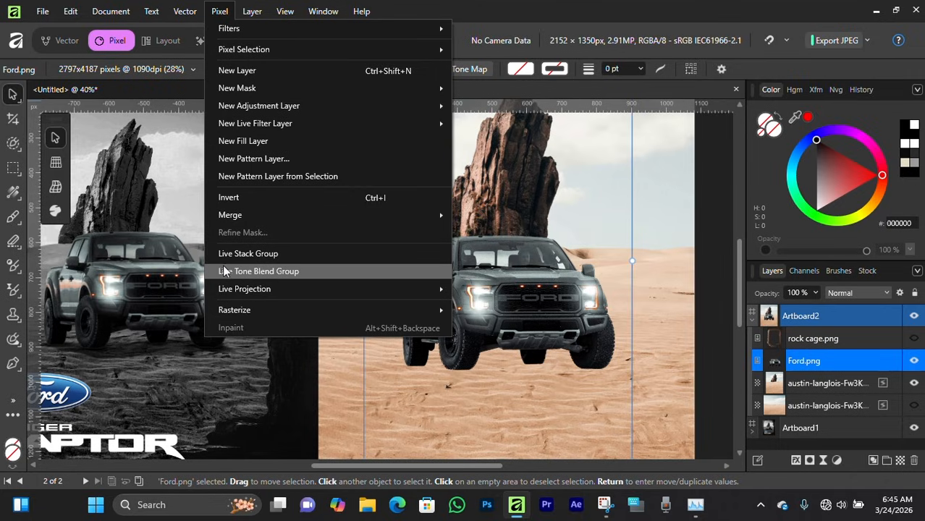
pyautogui.click(284, 270)
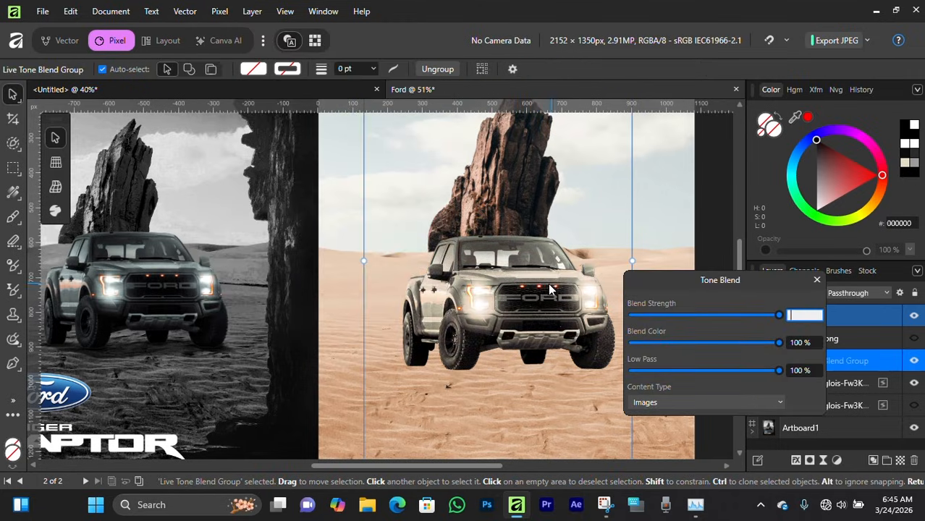
pyautogui.click(816, 280)
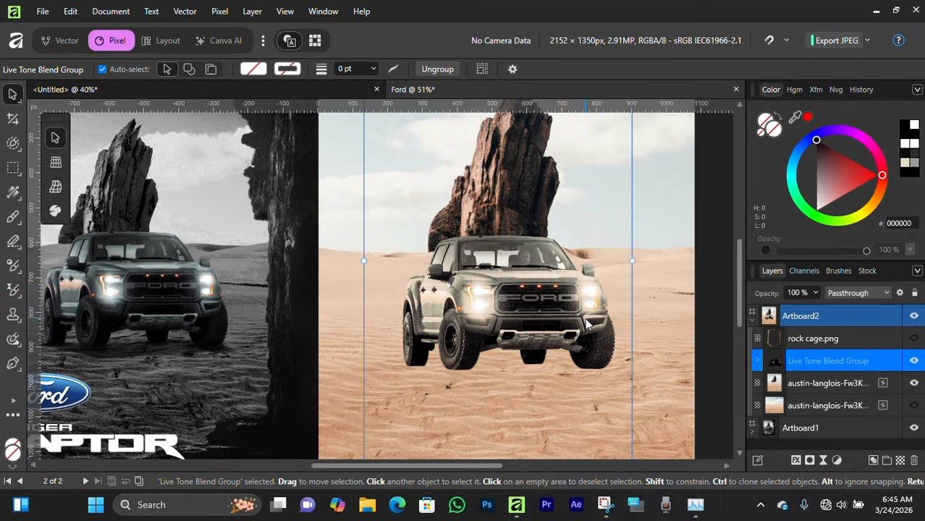
# Step: Add a Color Balance adjustment to the truck's Live Tone Blend Group
pyautogui.click(836, 461)
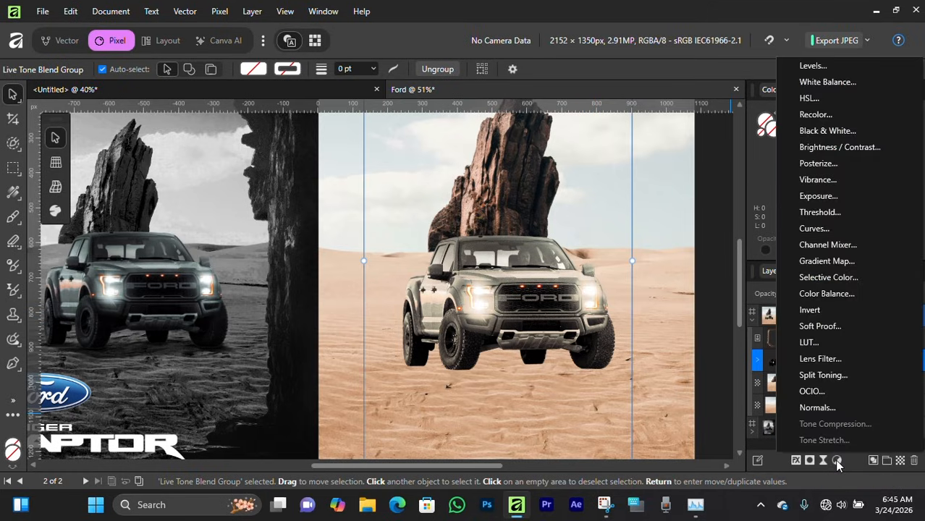
pyautogui.click(818, 295)
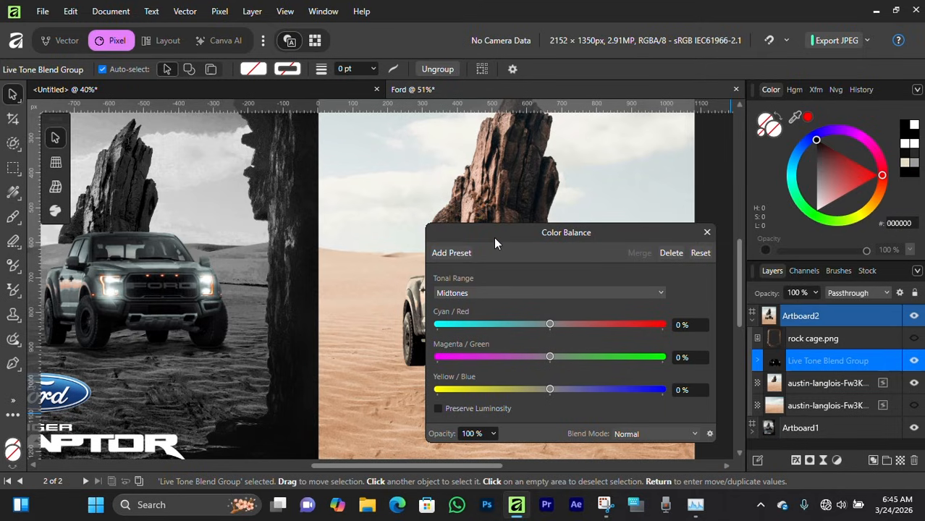
pyautogui.moveTo(493, 237); pyautogui.dragTo(600, 230)
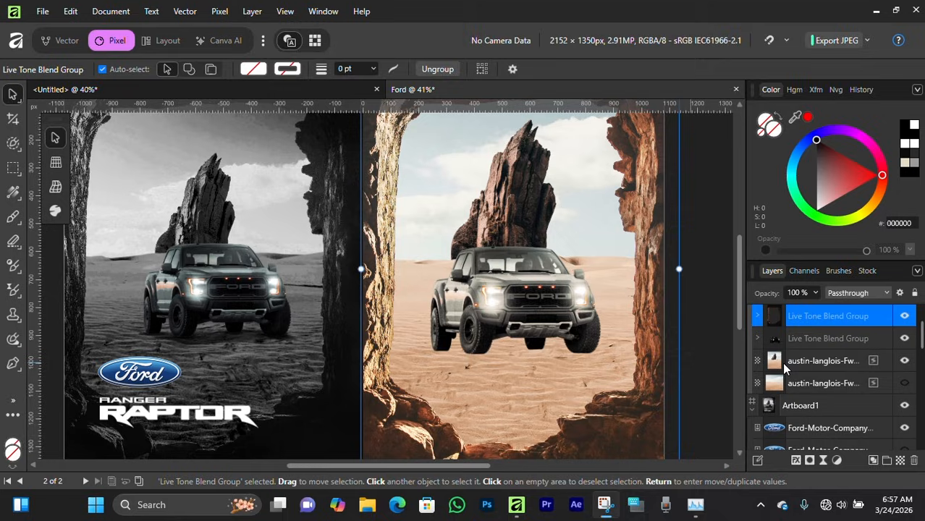
# Step: Add a Black & White adjustment to the desert background layer, setting Red to -73%, Yellow to -87% and Green to -100%
pyautogui.click(784, 361)
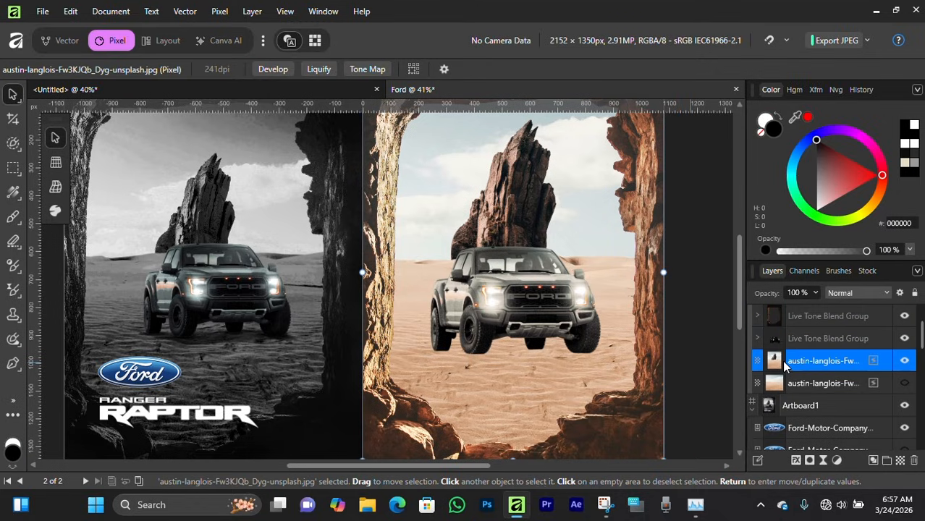
pyautogui.click(838, 462)
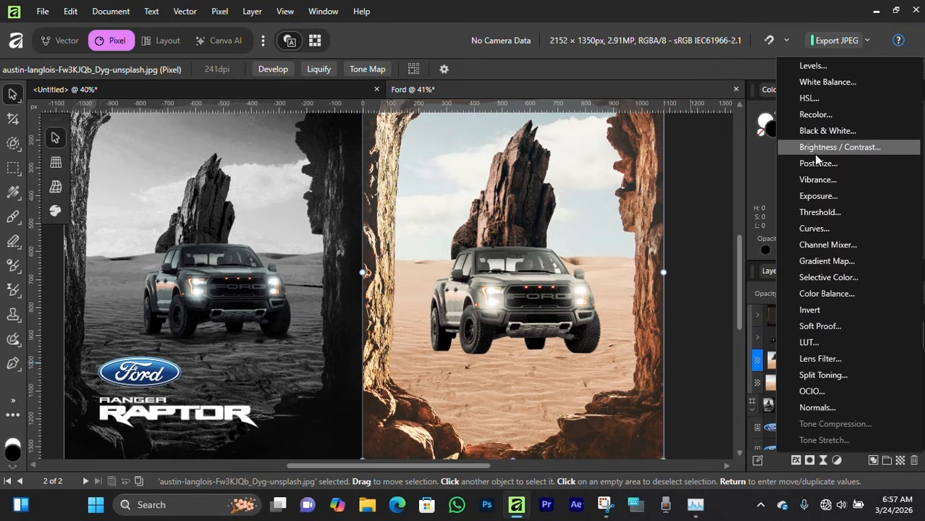
pyautogui.click(814, 131)
pyautogui.moveTo(711, 172); pyautogui.dragTo(742, 175)
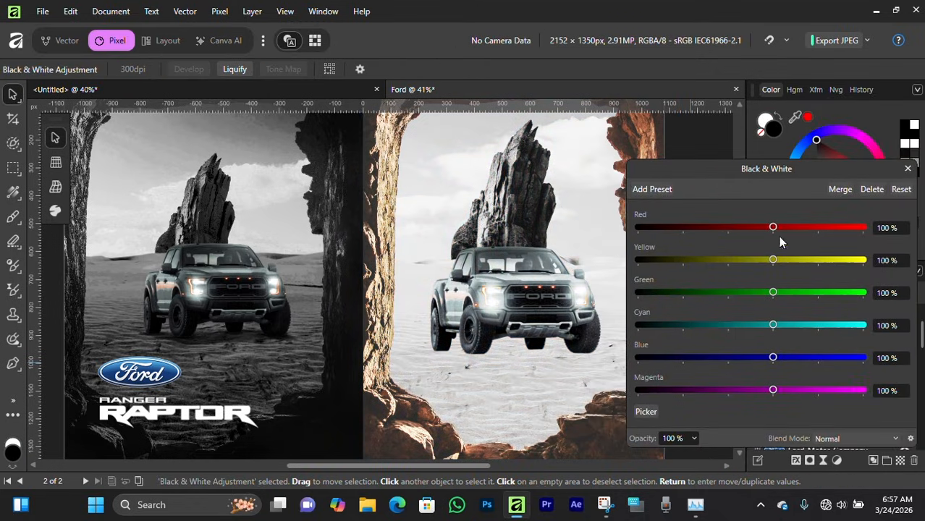
pyautogui.moveTo(772, 228); pyautogui.dragTo(695, 227)
pyautogui.moveTo(772, 259); pyautogui.dragTo(689, 264)
pyautogui.moveTo(772, 292); pyautogui.dragTo(709, 294)
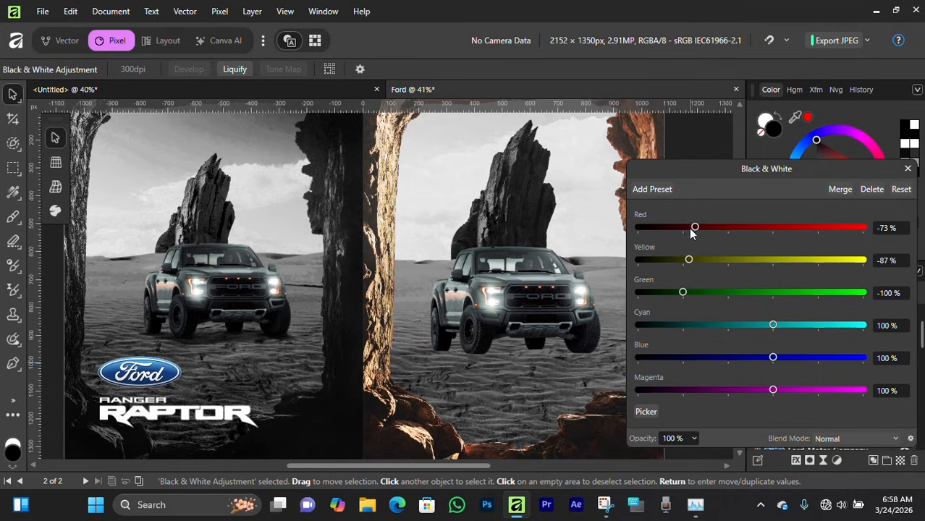
# Step: Set the background's Black & White Red to -100%, Cyan to -200%, Blue to -108% and Magenta to 48%
pyautogui.moveTo(689, 228); pyautogui.dragTo(682, 227)
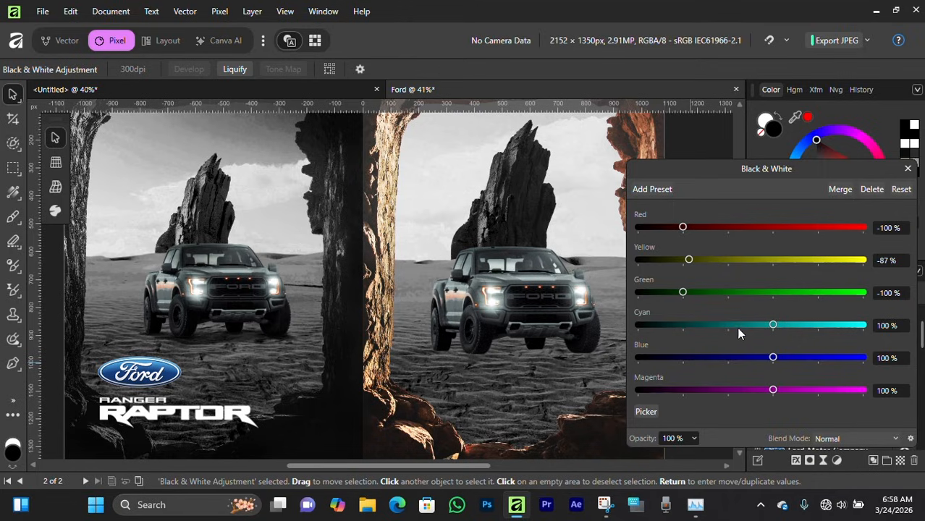
pyautogui.moveTo(773, 325); pyautogui.dragTo(709, 325)
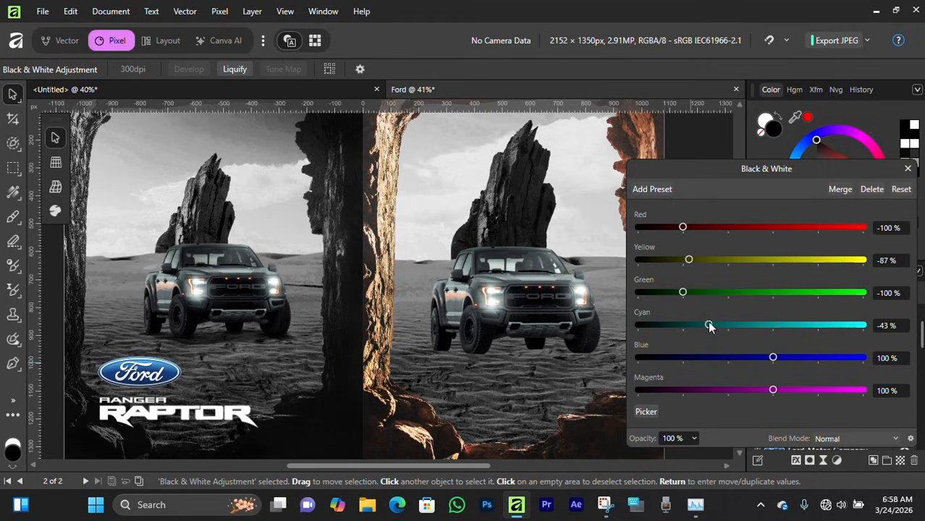
pyautogui.moveTo(773, 357); pyautogui.dragTo(680, 358)
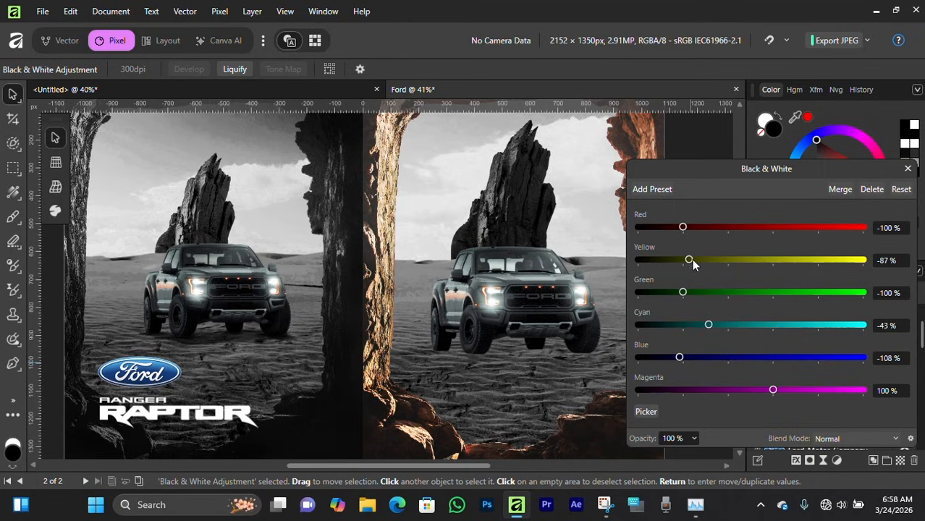
pyautogui.moveTo(709, 324); pyautogui.dragTo(637, 326)
pyautogui.moveTo(773, 390); pyautogui.dragTo(750, 390)
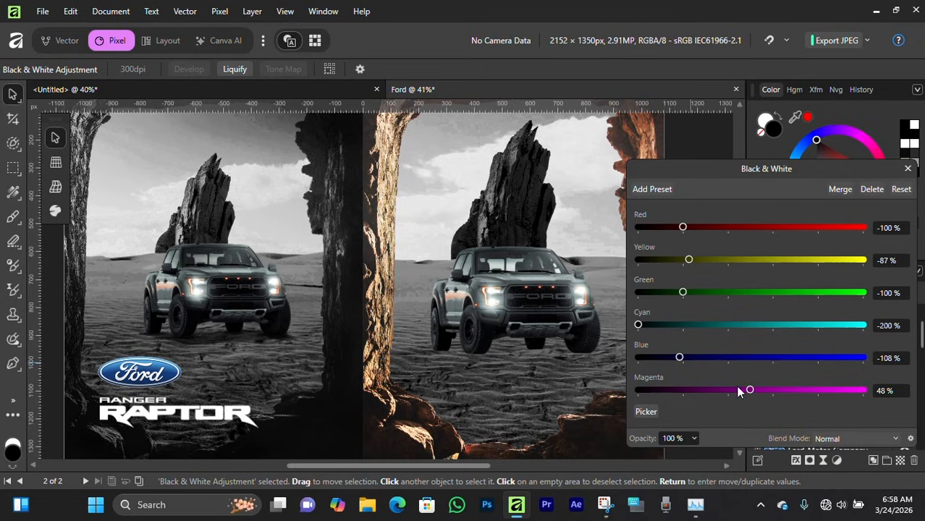
pyautogui.moveTo(562, 233); pyautogui.dragTo(534, 261)
pyautogui.moveTo(689, 259); pyautogui.dragTo(678, 259)
pyautogui.click(907, 169)
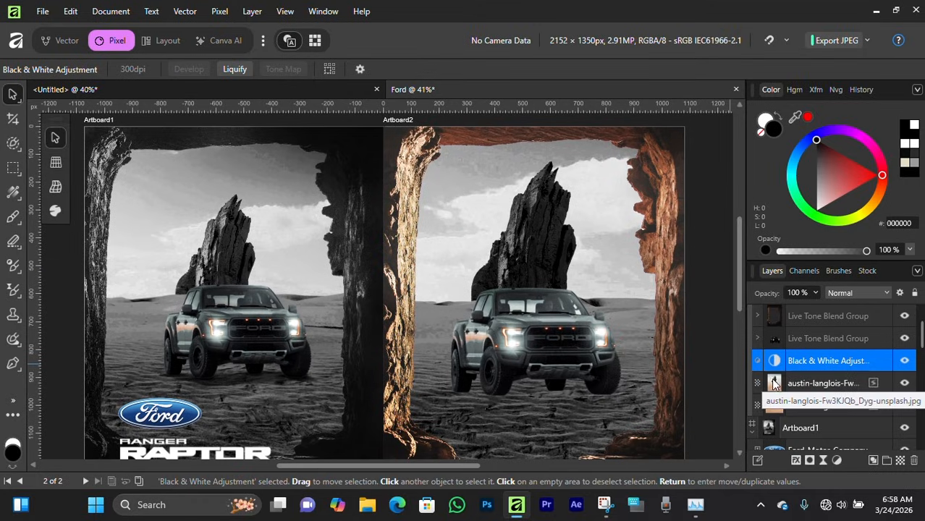
# Step: Add a Black & White adjustment to the rock cage's Live Tone Blend Group, setting Red to -63% and Yellow to about 48%
pyautogui.click(757, 387)
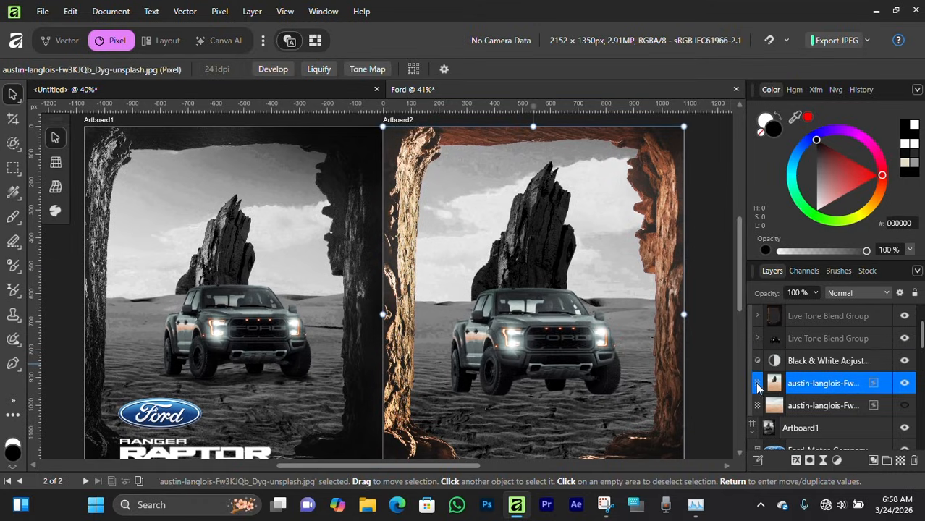
pyautogui.click(714, 348)
pyautogui.scroll(-1, 532, 289)
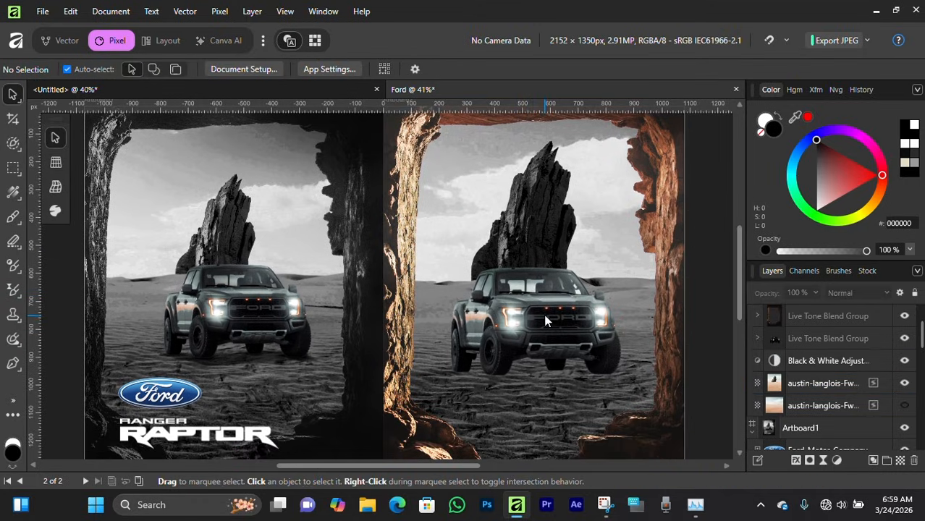
pyautogui.hscroll(1, 551, 316)
pyautogui.click(635, 314)
pyautogui.click(837, 460)
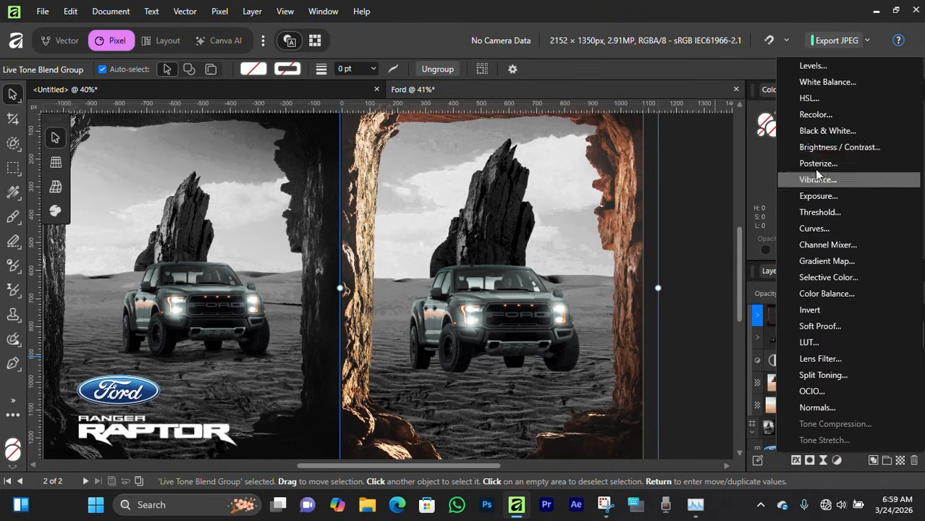
pyautogui.click(821, 130)
pyautogui.moveTo(752, 230); pyautogui.dragTo(701, 230)
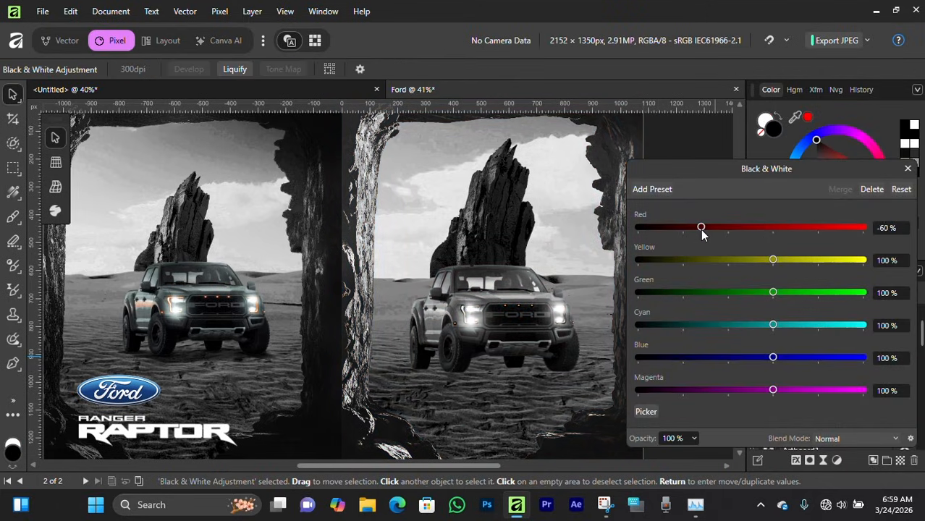
pyautogui.moveTo(772, 259); pyautogui.dragTo(750, 259)
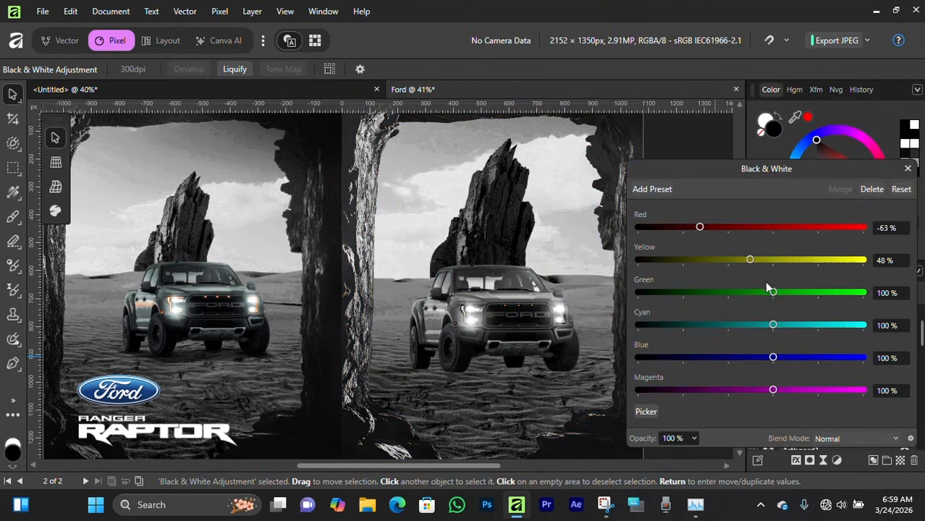
pyautogui.moveTo(772, 293); pyautogui.dragTo(732, 293)
pyautogui.moveTo(773, 325)
pyautogui.mouseDown()
pyautogui.moveTo(749, 318)
pyautogui.moveTo(773, 326)
pyautogui.mouseUp()
pyautogui.moveTo(733, 292); pyautogui.dragTo(773, 295)
pyautogui.moveTo(740, 262); pyautogui.dragTo(746, 263)
pyautogui.click(907, 168)
# Step: Move the new Black & White adjustment inside the rock cage's Live Tone Blend Group, above the rock cage image
pyautogui.click(720, 321)
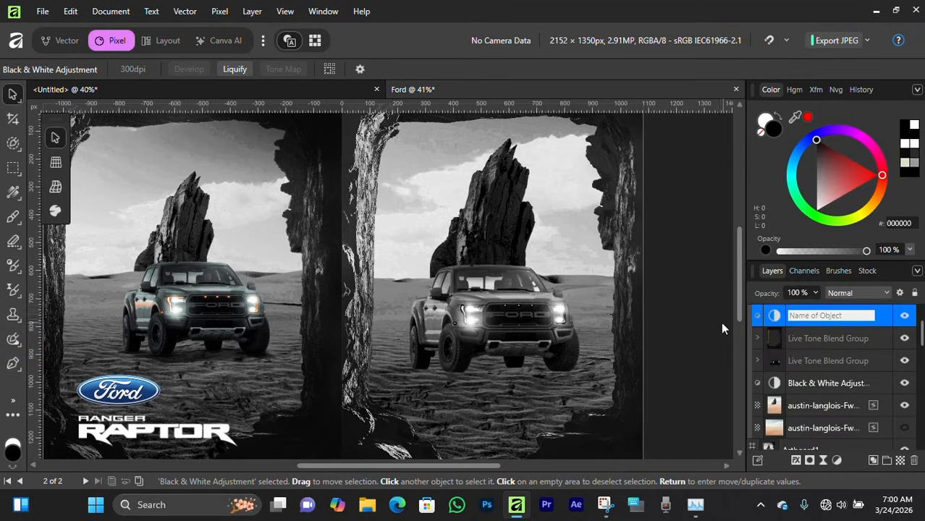
pyautogui.moveTo(794, 315); pyautogui.dragTo(820, 360)
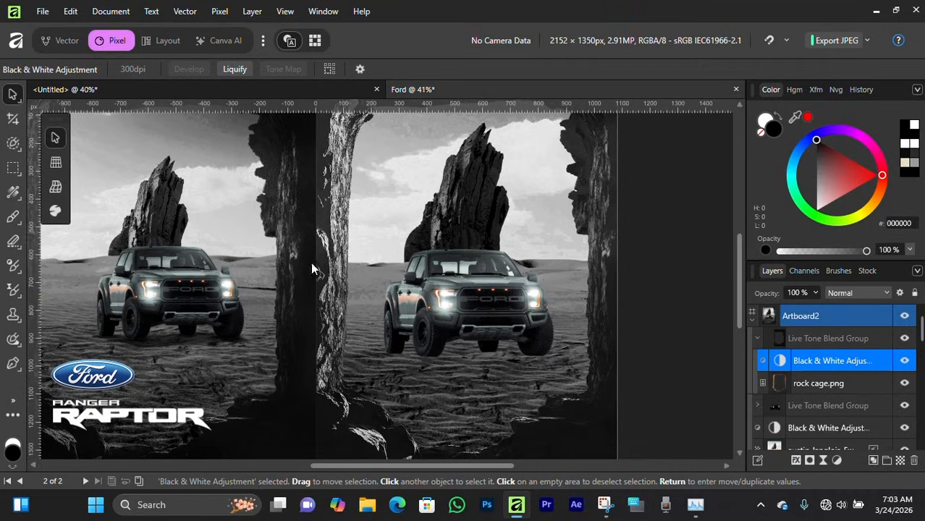
pyautogui.scroll(-2, 423, 259)
pyautogui.moveTo(420, 231)
pyautogui.mouseDown()
pyautogui.moveTo(498, 239)
pyautogui.moveTo(437, 227)
pyautogui.mouseUp()
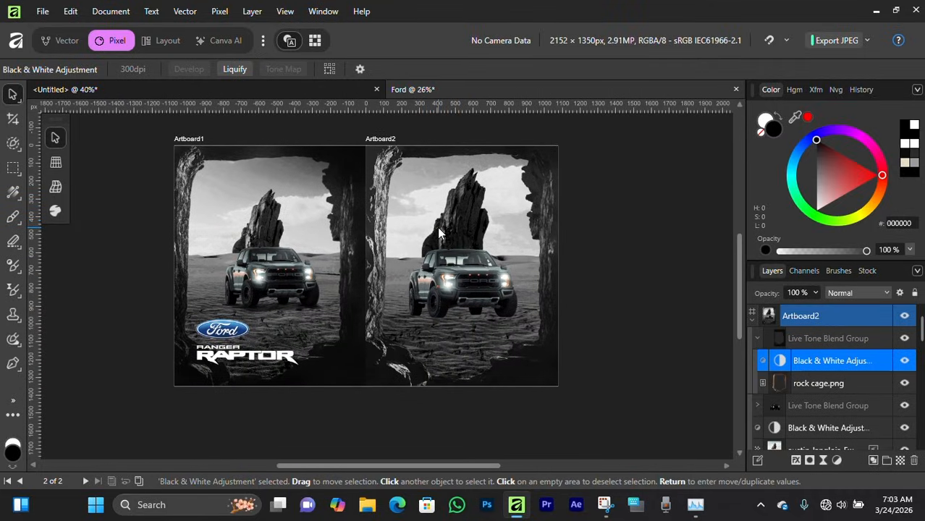
pyautogui.scroll(3, 464, 315)
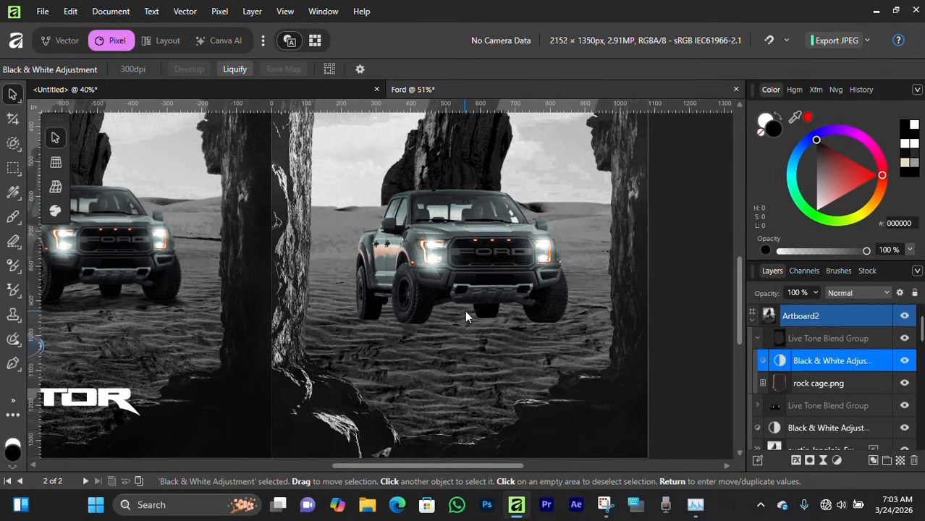
pyautogui.scroll(-1, 453, 284)
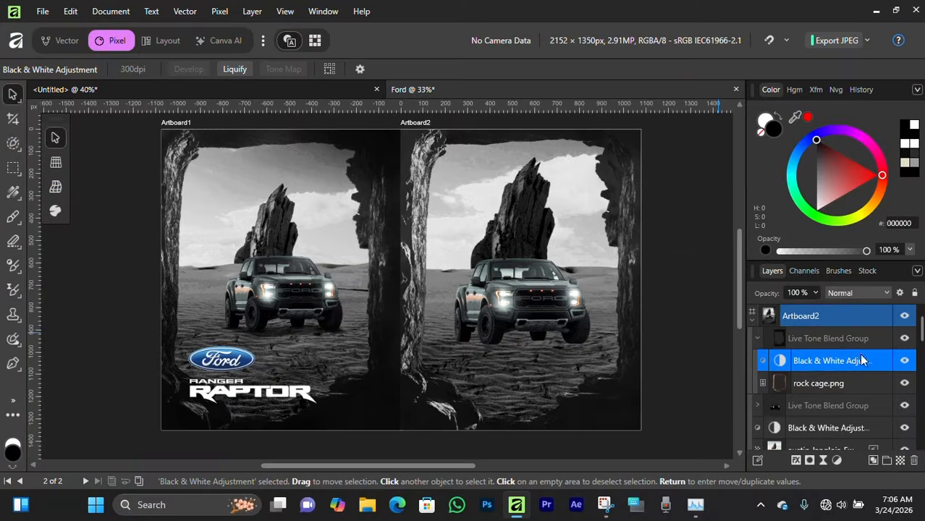
# Step: Hide both Black & White adjustments to compare the composite in colour
pyautogui.click(904, 361)
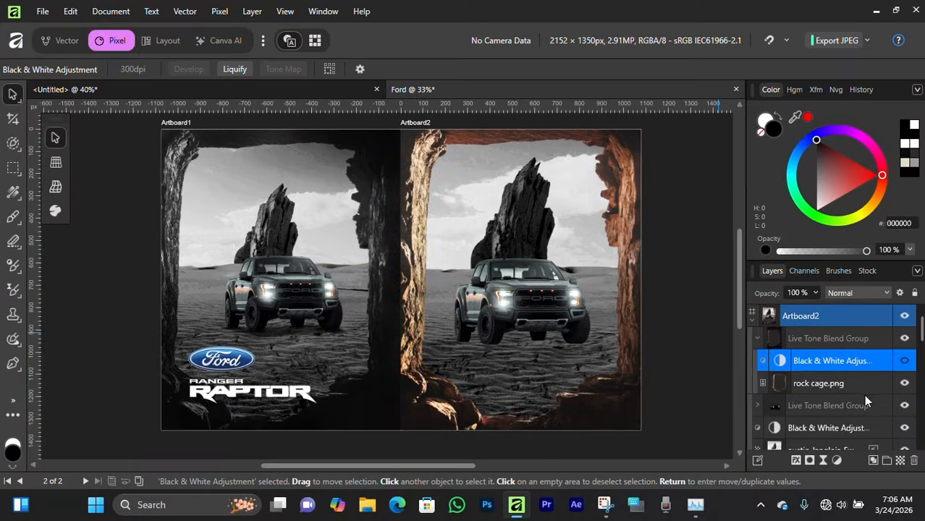
pyautogui.scroll(-2, 864, 394)
pyautogui.click(758, 338)
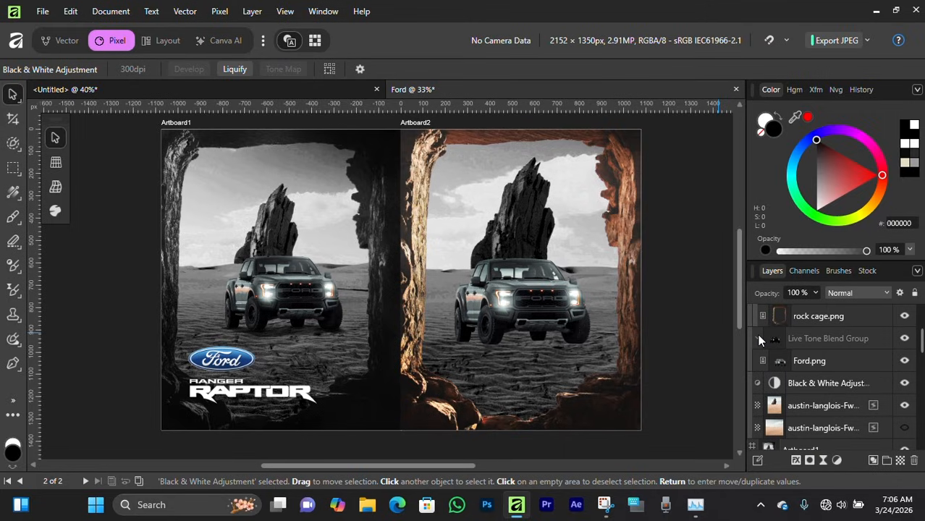
pyautogui.click(757, 339)
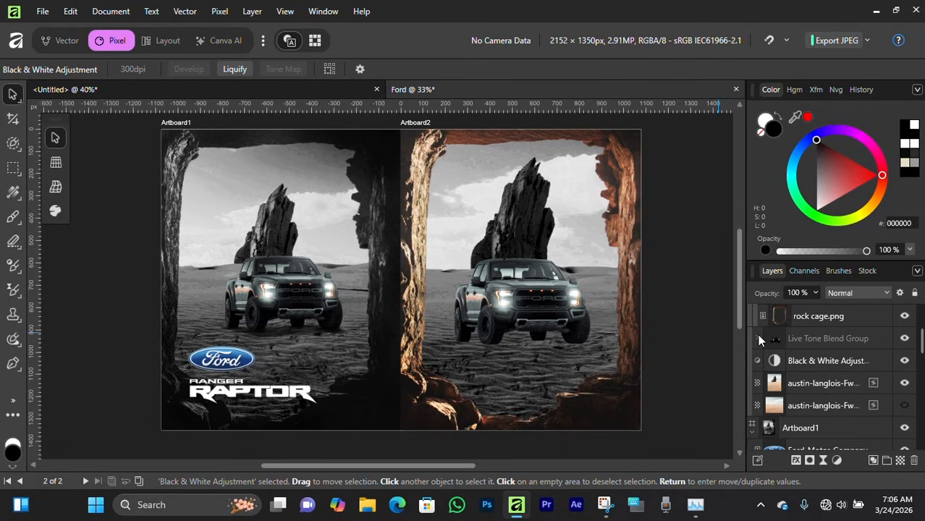
pyautogui.click(905, 361)
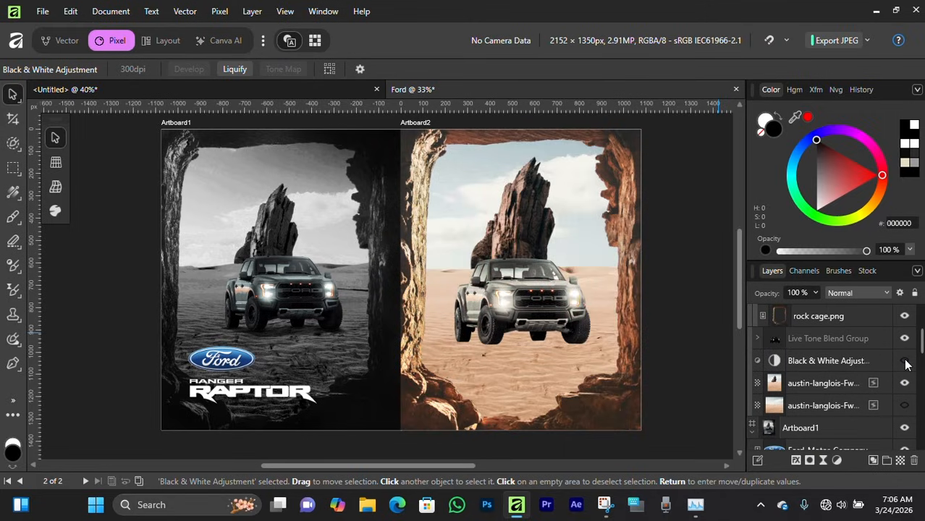
pyautogui.scroll(2, 518, 303)
pyautogui.scroll(-3, 518, 302)
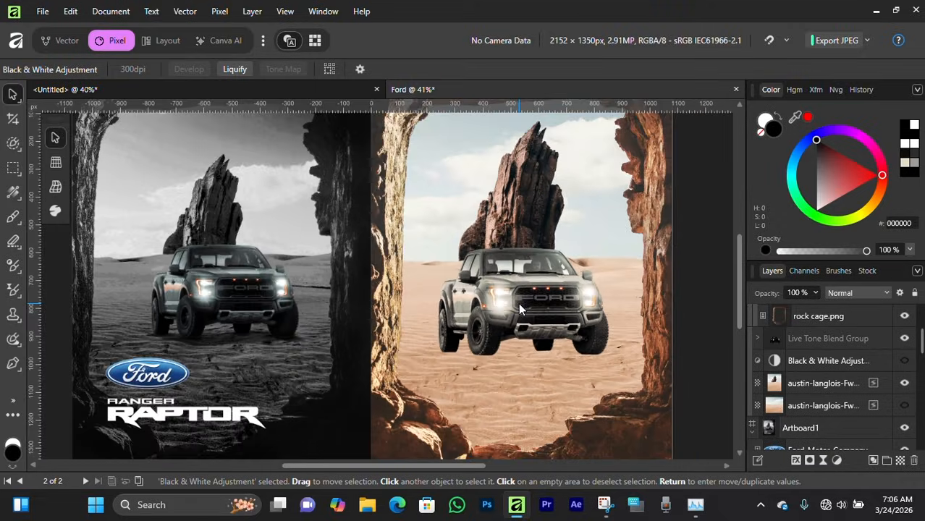
pyautogui.scroll(-1, 518, 302)
pyautogui.scroll(2, 518, 302)
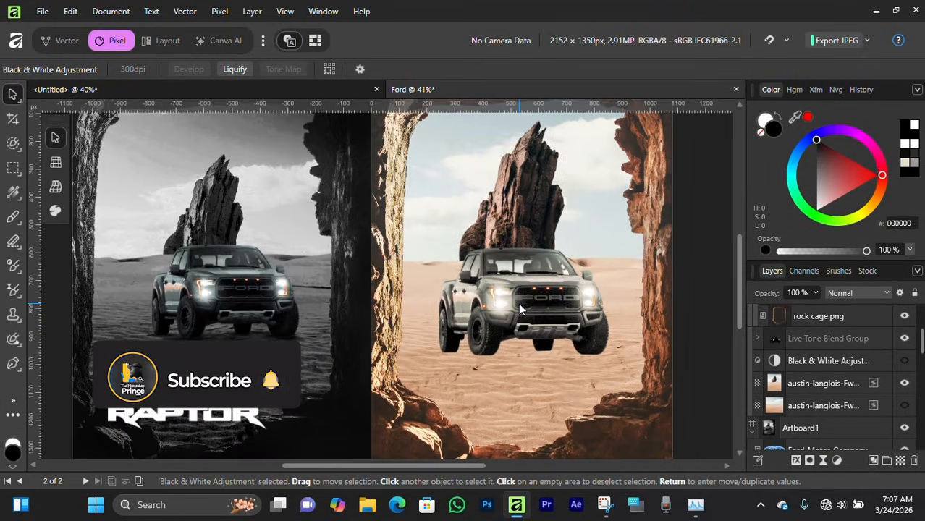
pyautogui.scroll(-1, 519, 309)
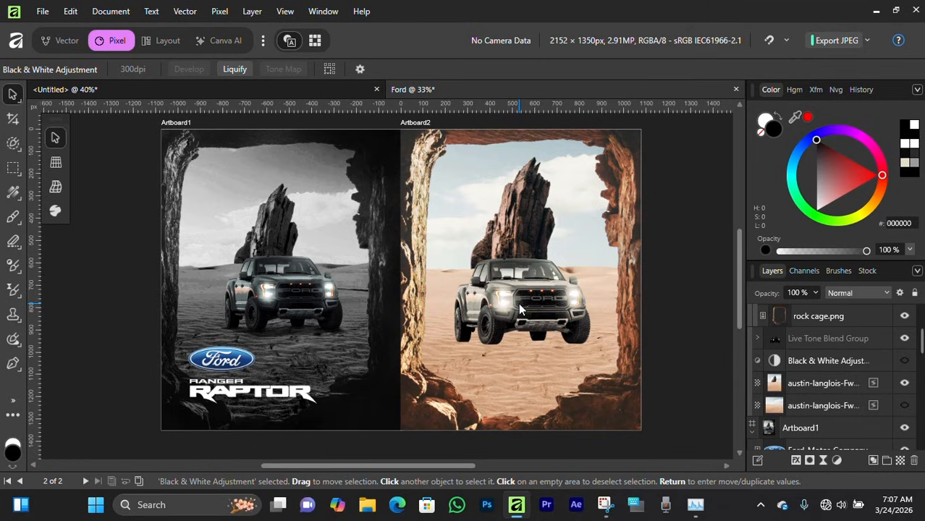